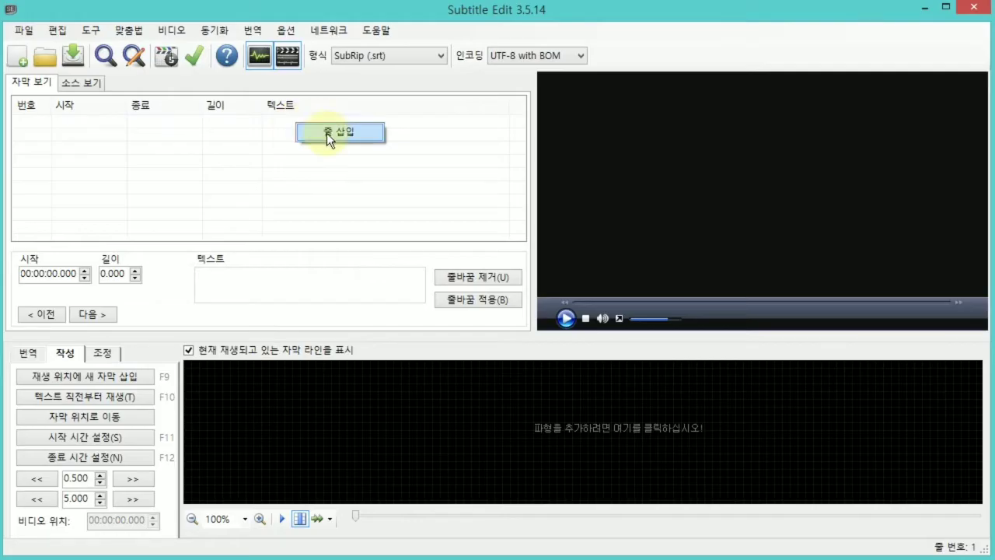
Insert a first subtitle line and enter "안녕하세요" followed by the speaker's nickname and "입니다" as its text.
left_click(327, 133)
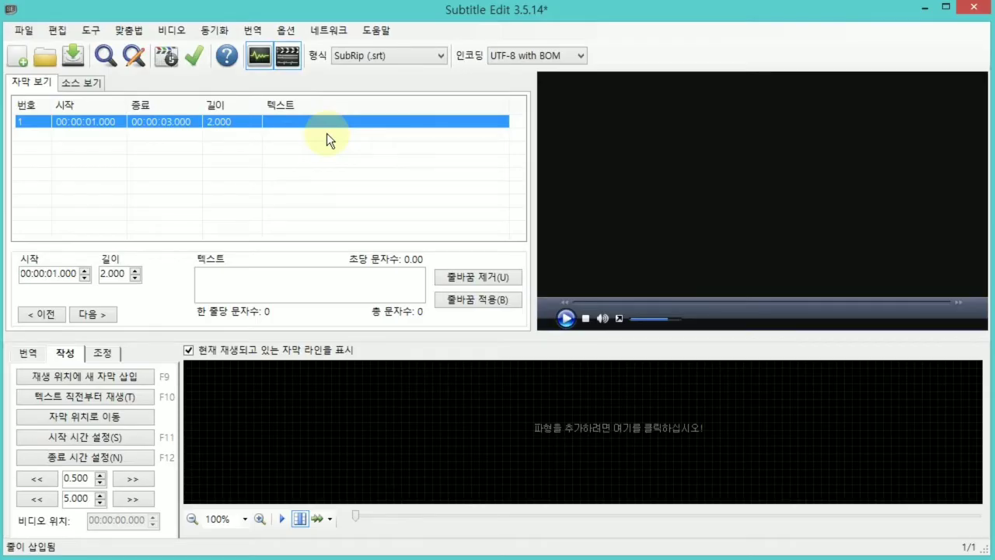
left_click(254, 282)
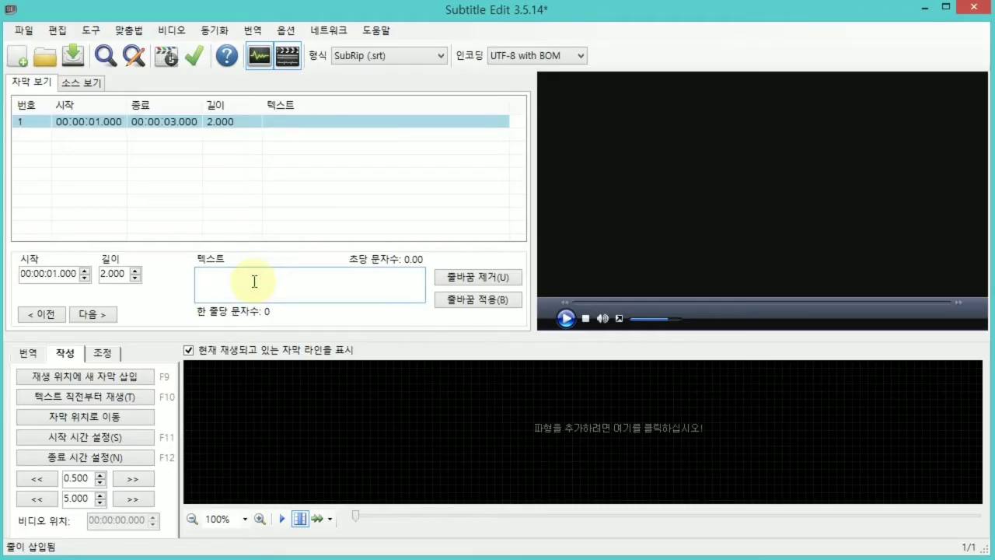
type("안")
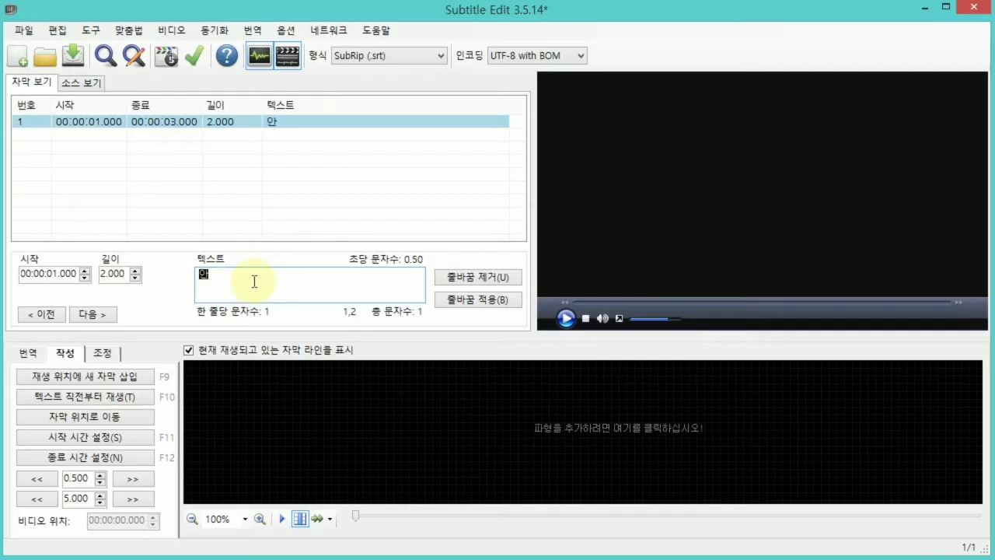
type("녕하세요 ㅋ카르세")
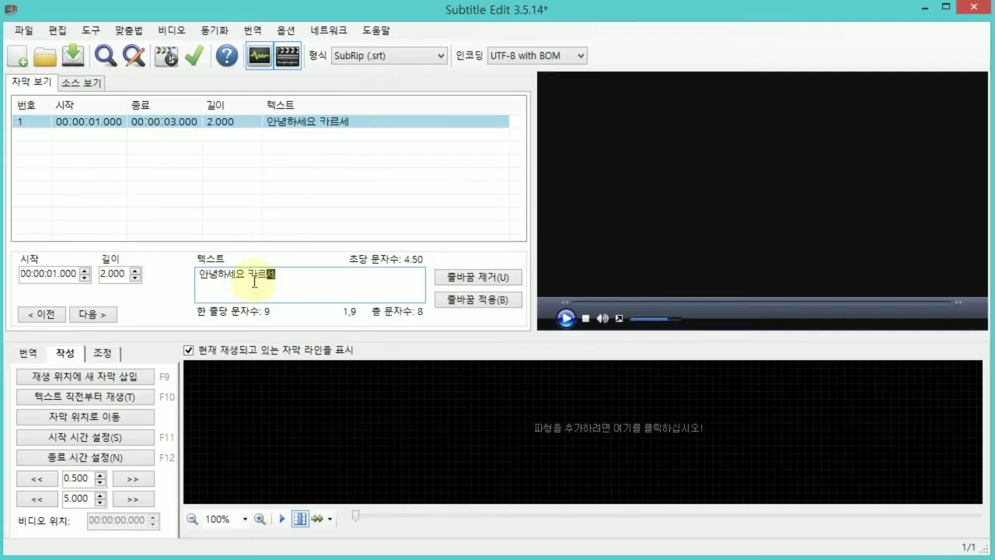
type("아린입니다")
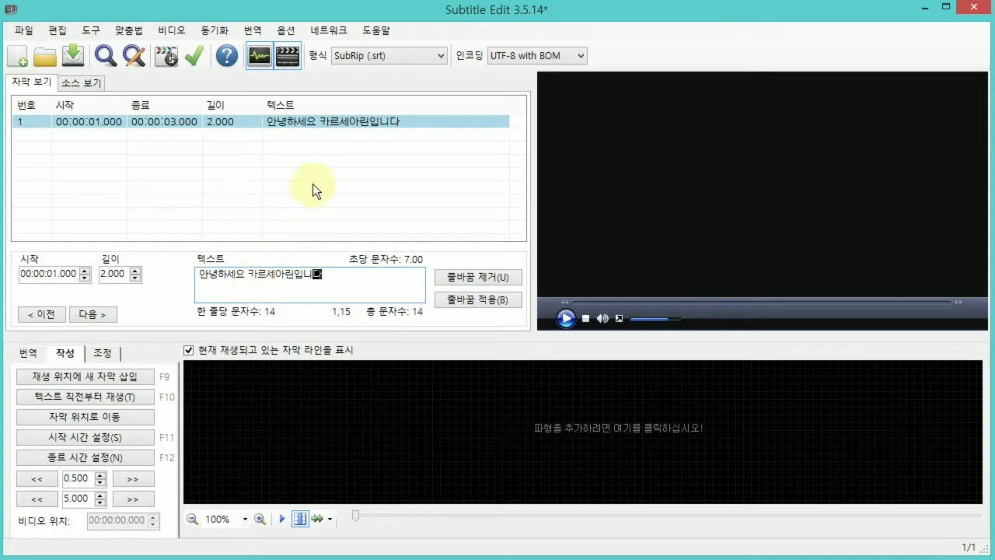
Insert a second subtitle line below the first and set its text to "^^".
right_click(339, 136)
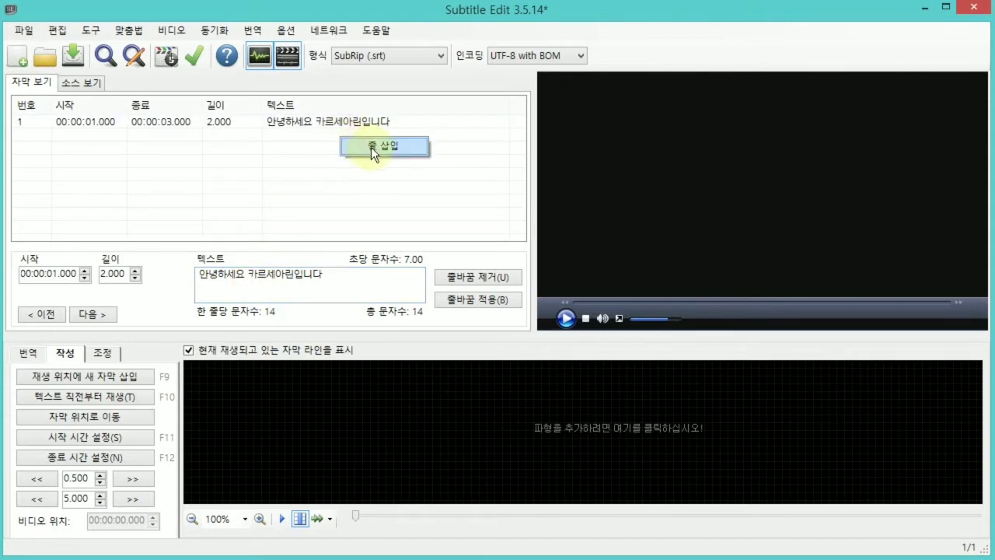
left_click(370, 147)
left_click(326, 289)
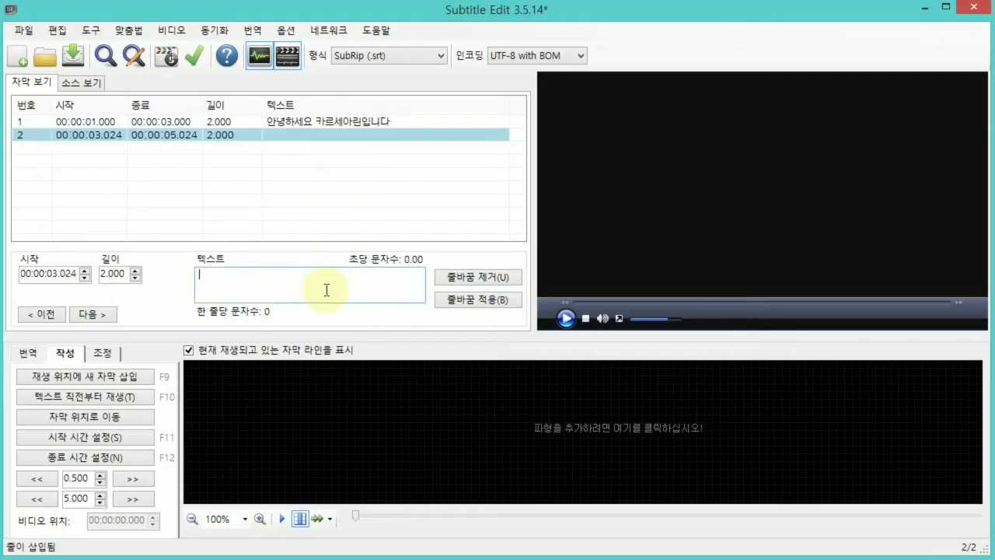
type("^^")
key("Return")
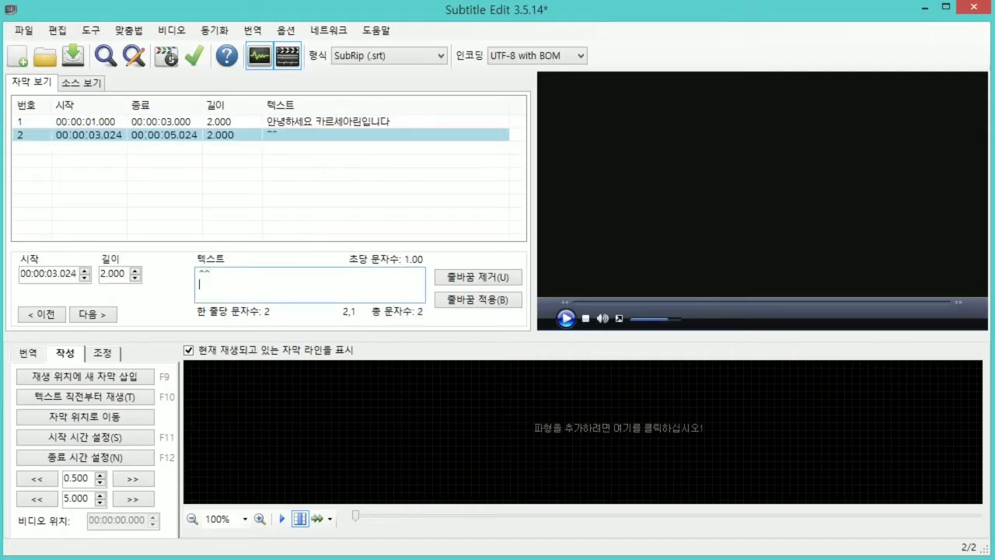
key("BackSpace")
Switch to Notepad and write "안녕하세요" with the speaker's nickname and "입니다", followed by "만나서 반갑습니다" on a second line.
key("alt+Tab")
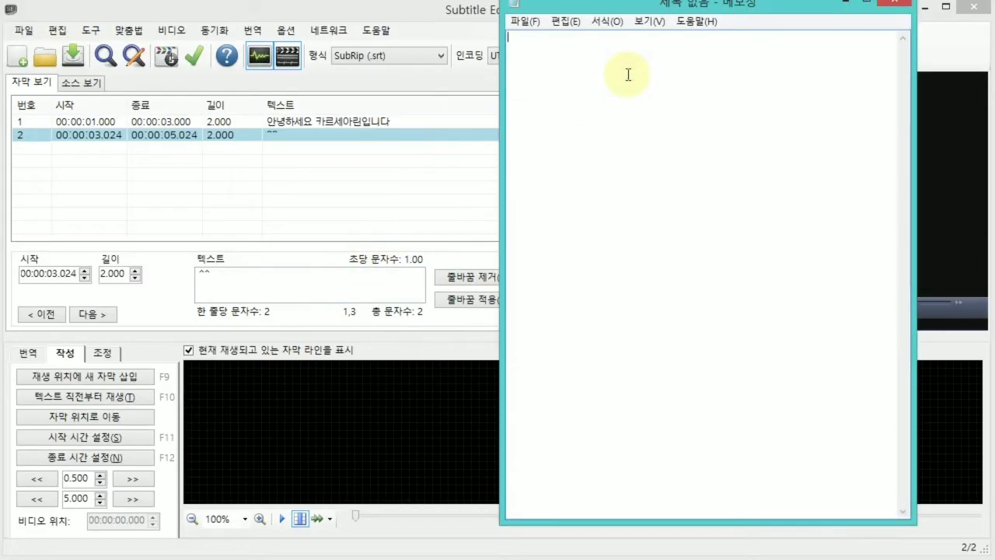
type("안녕하세요ㅋ")
key("BackSpace")
type("카르세아린입니다")
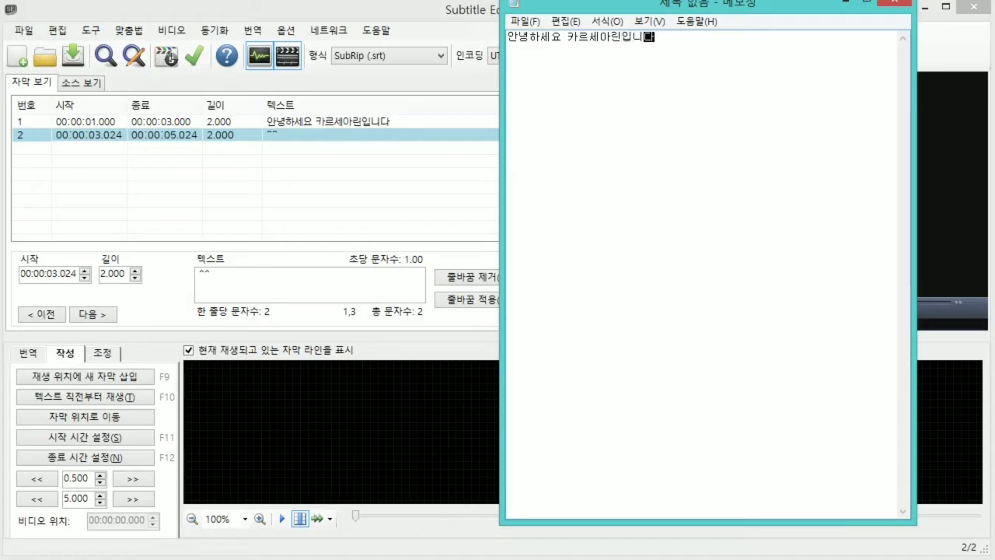
key("Return")
type("만나서 반가")
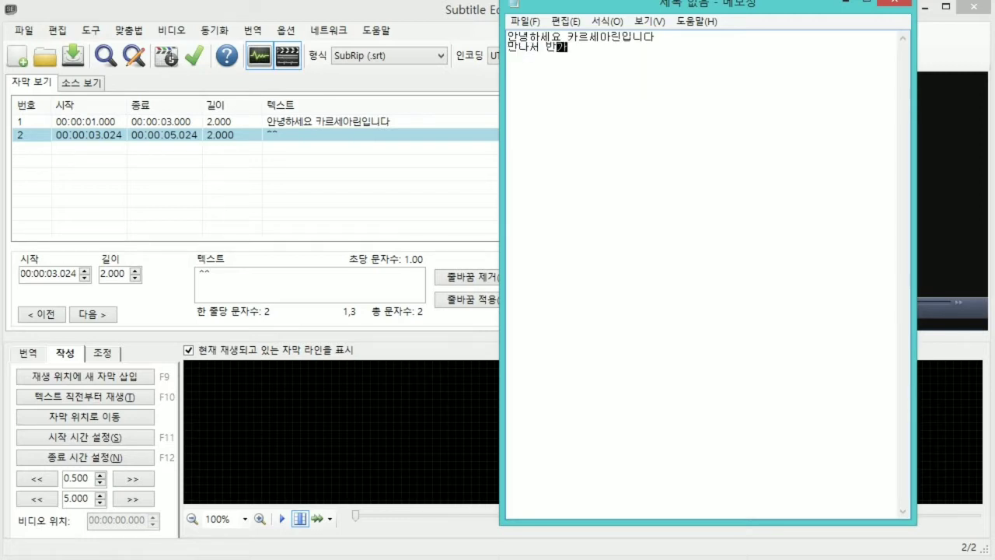
type("ㅂ습니다")
key("Return")
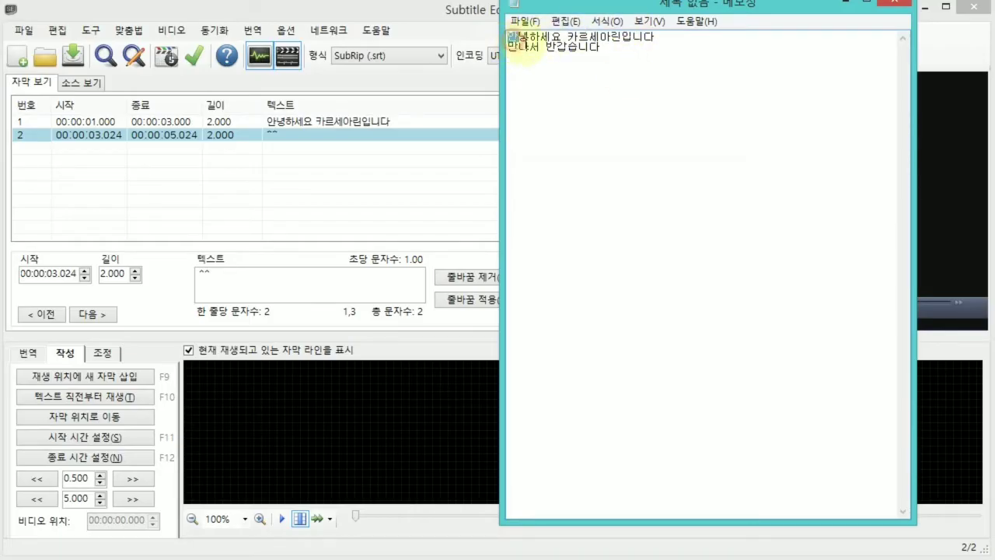
Insert a "<br>" tag after "안녕하세요" in the first line, and close Notepad without saving.
mouse_move(507, 37)
left_mouse_down()
mouse_move(638, 47)
mouse_move(657, 36)
mouse_move(507, 24)
mouse_move(505, 33)
left_mouse_up()
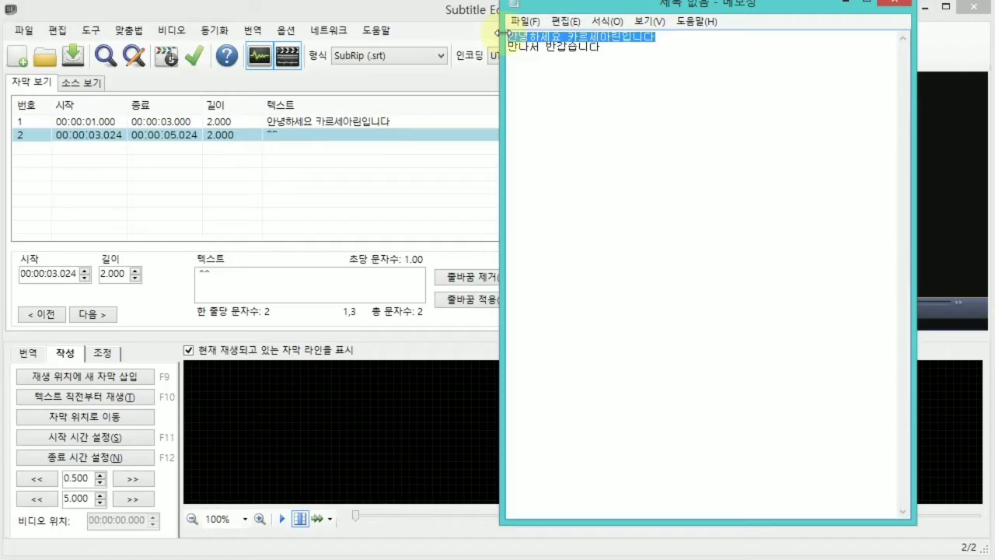
left_click(568, 36)
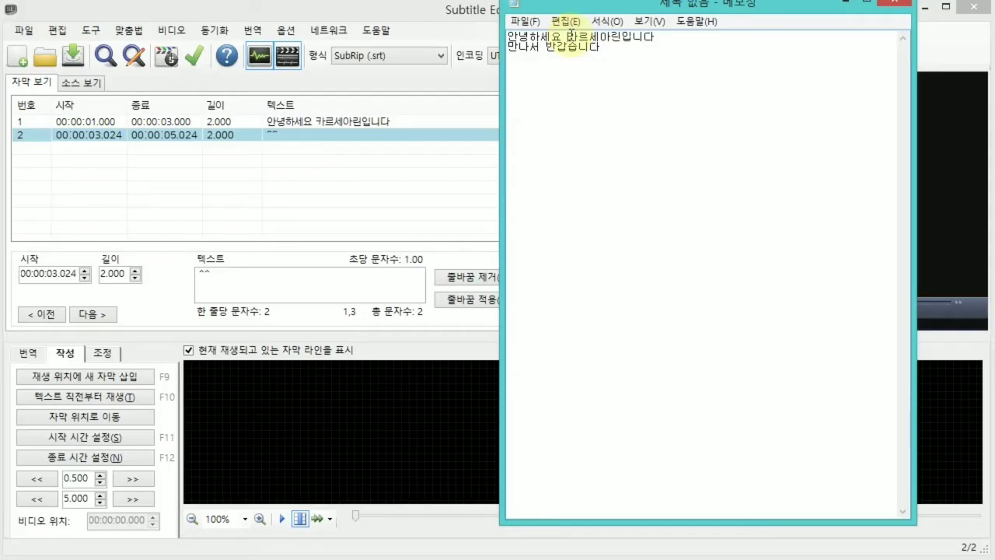
type("/")
key("Left")
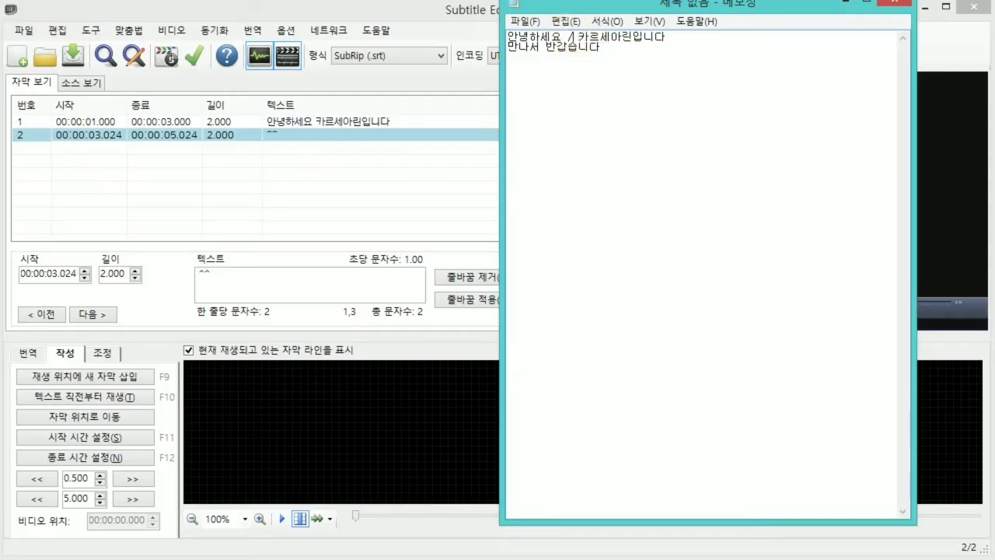
key("BackSpace")
type("<ㅠㄱ")
key("BackSpace")
key("BackSpace")
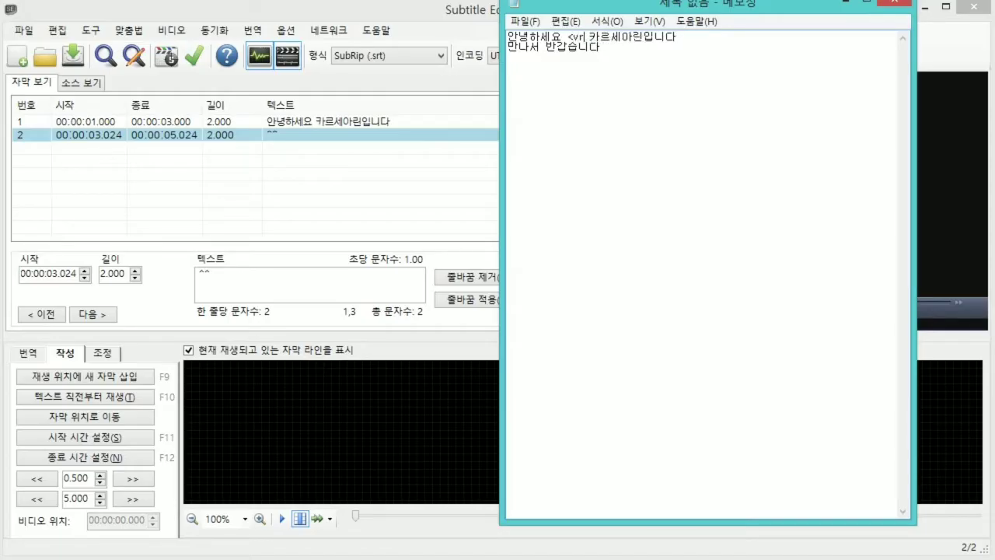
type("br>")
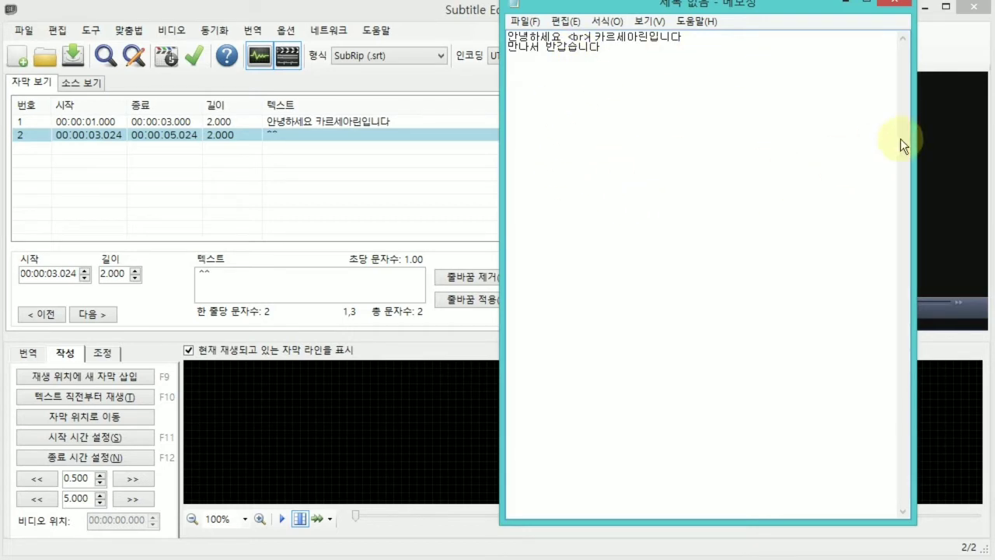
left_click(895, 7)
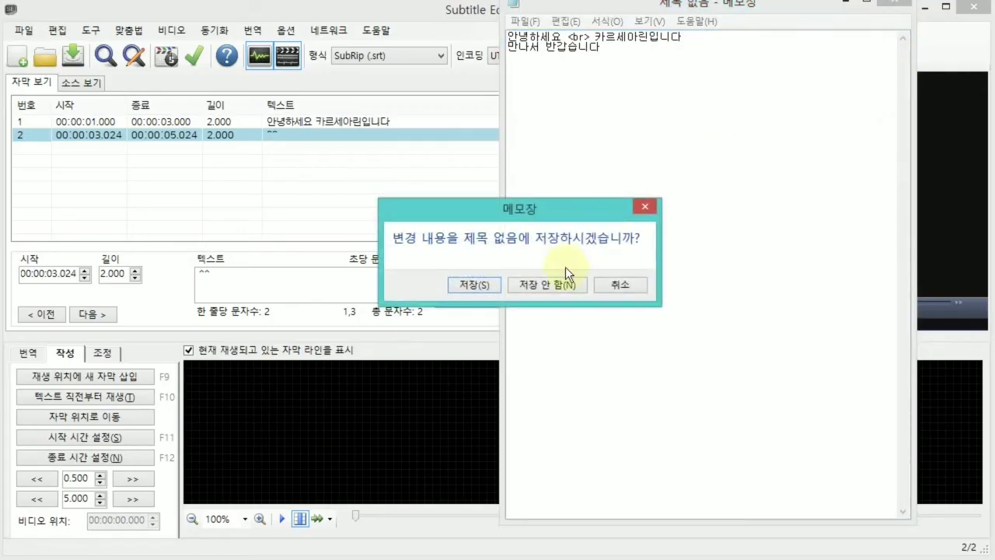
left_click(550, 287)
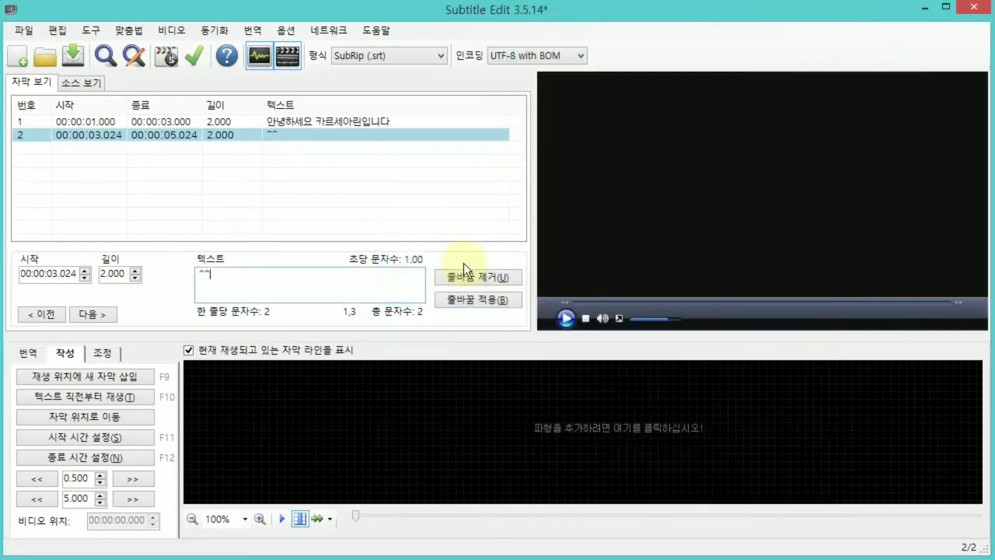
Start a subtitle import from plain text in Subtitle Edit and load the file "1)샘플 번역.txt".
left_click(24, 33)
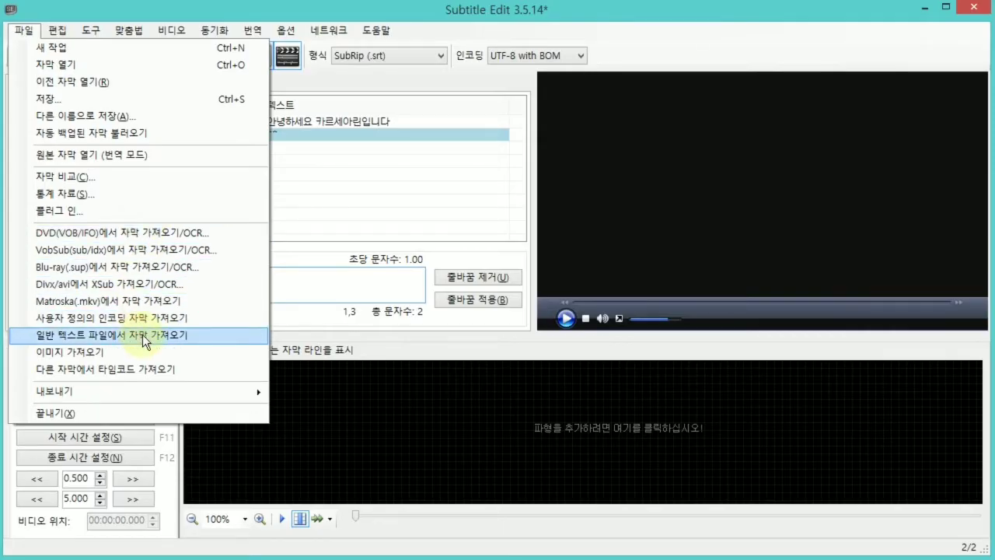
left_click(234, 339)
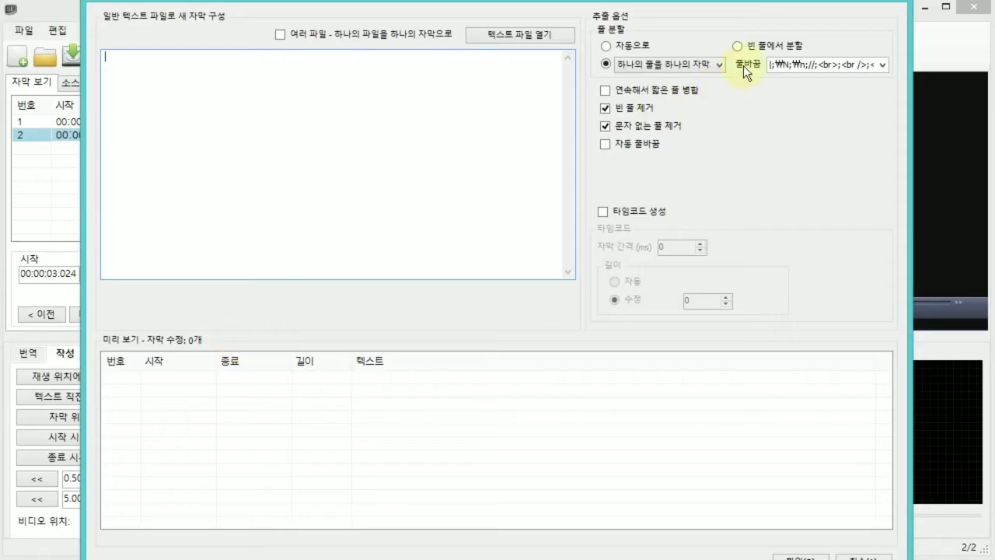
left_click_drag(911, 31, 810, 60)
left_click_drag(788, 1, 782, 60)
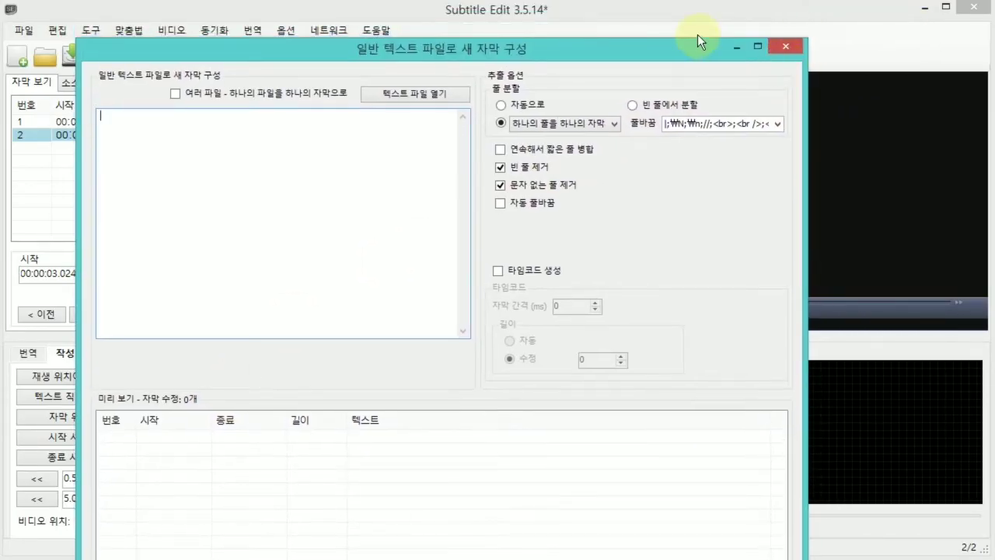
left_click_drag(696, 42, 773, 25)
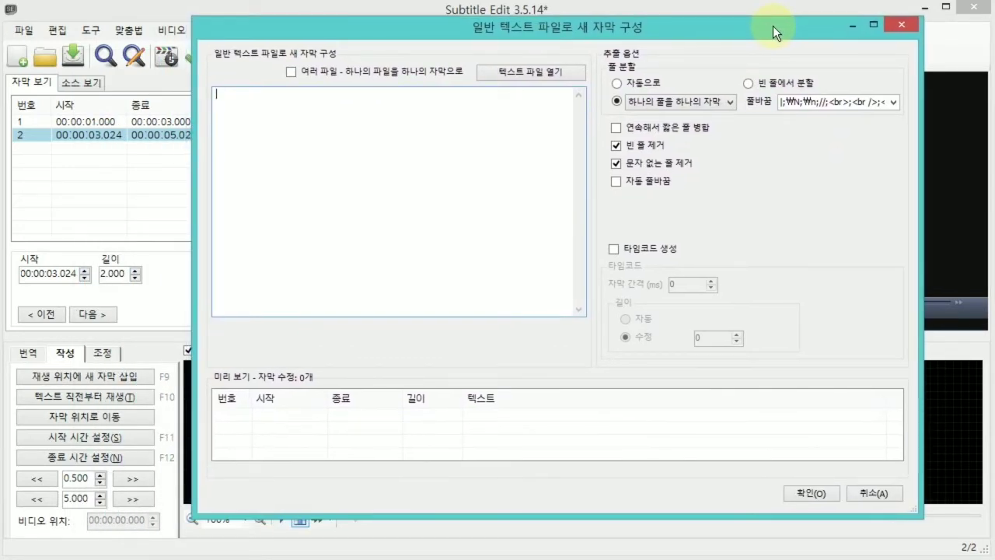
left_click(549, 76)
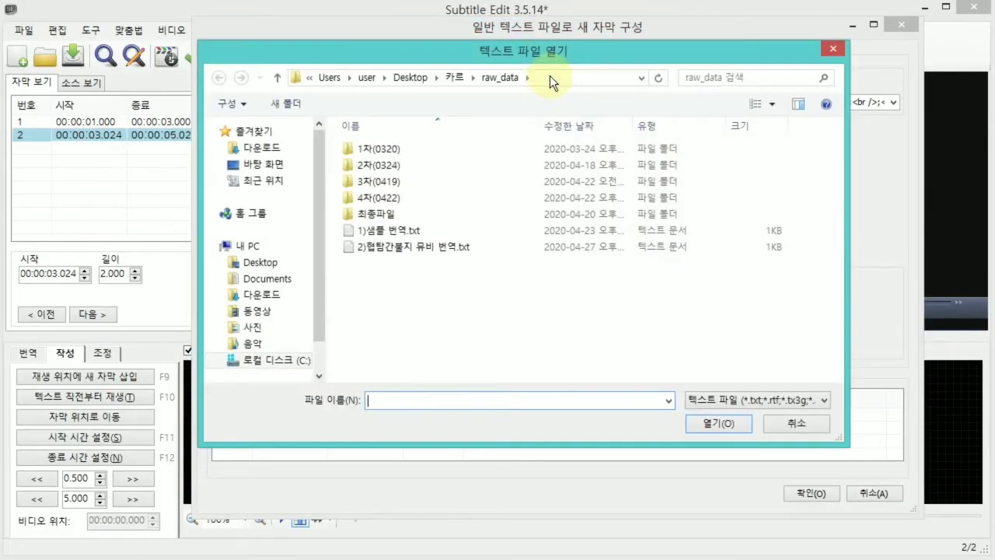
left_click(410, 230)
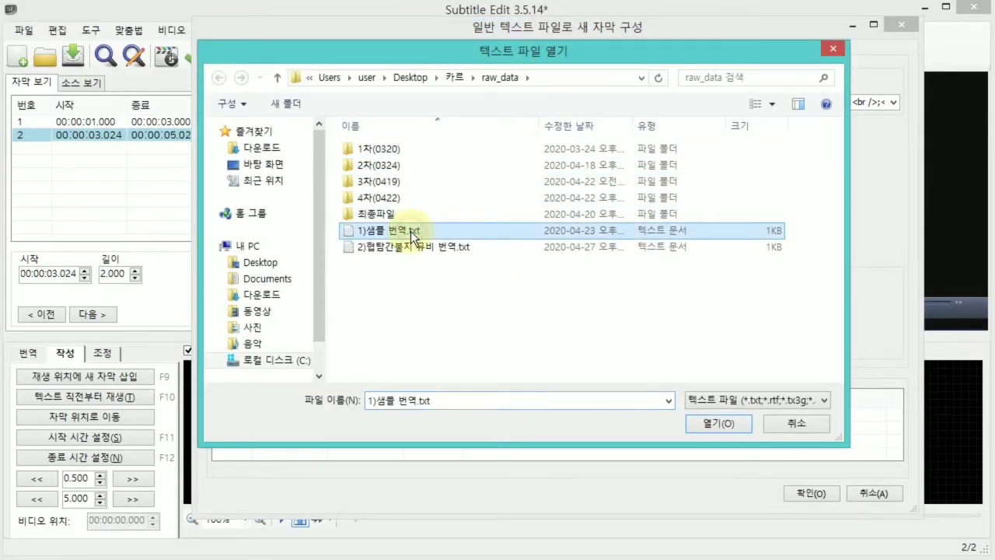
left_click(731, 420)
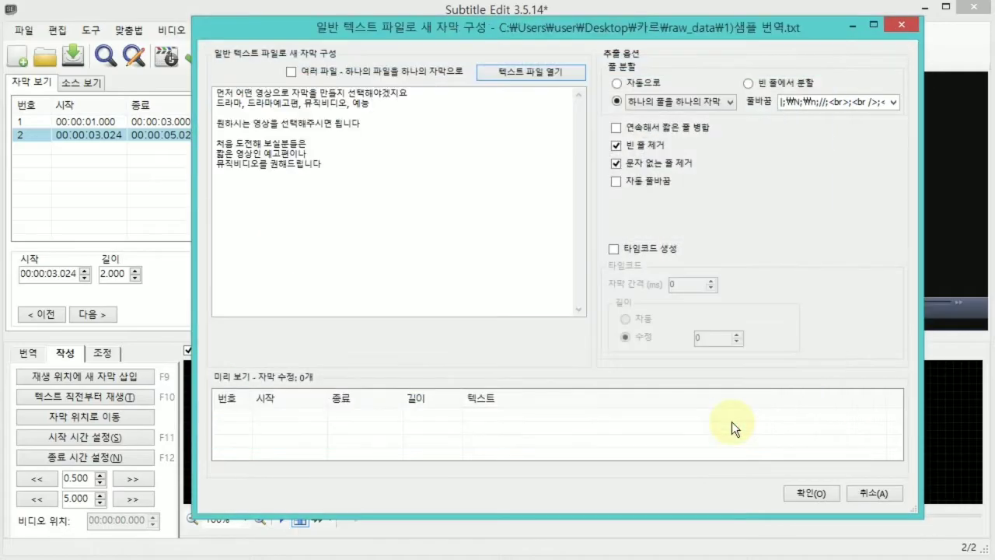
Split the text as one line per subtitle, keep the line-break list containing "<br>", and import it without saving the current subtitles.
left_click(616, 81)
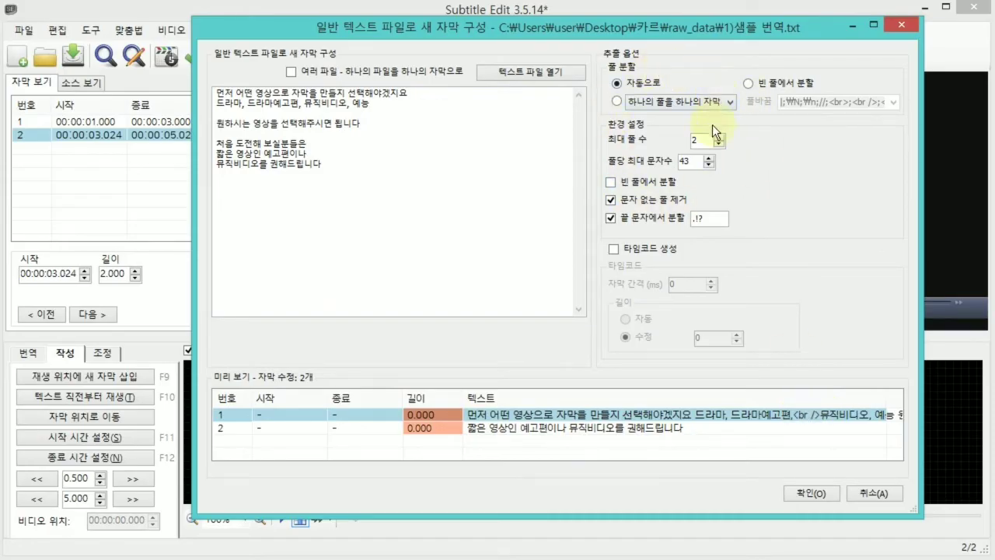
left_click(617, 101)
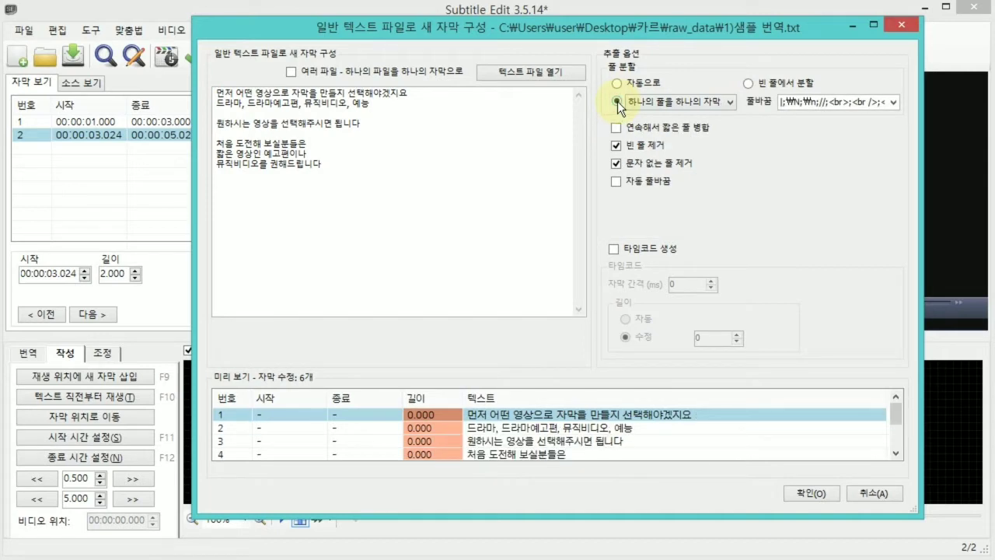
left_click(893, 104)
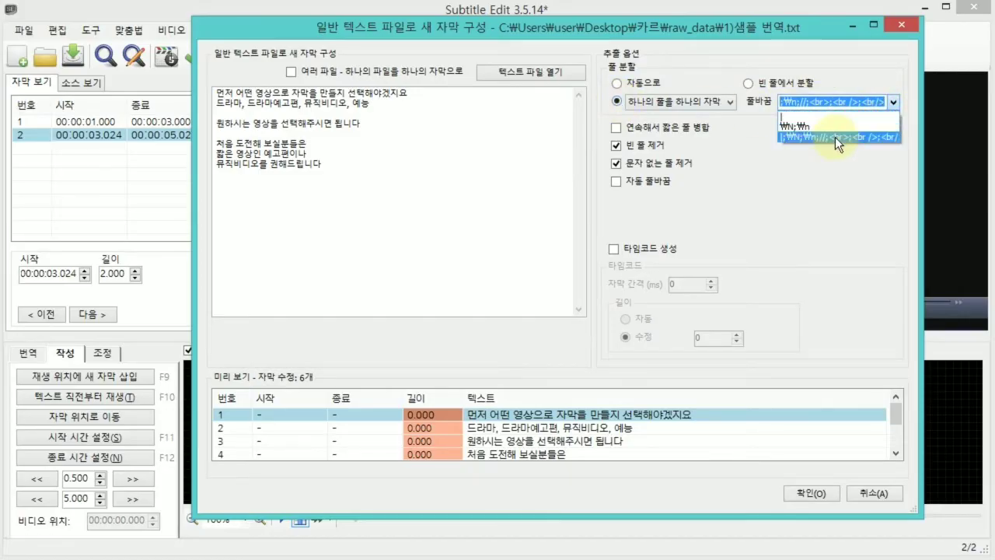
left_click(835, 137)
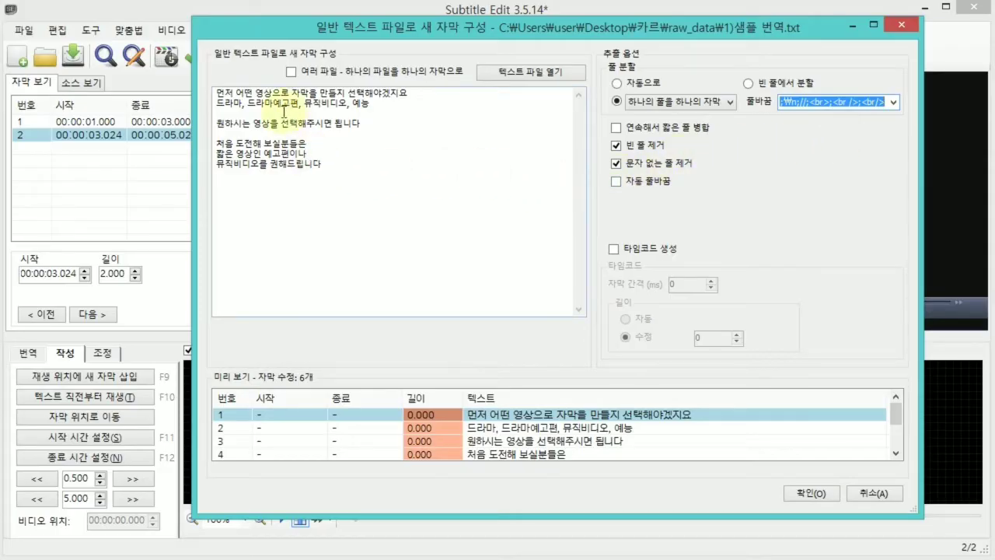
left_click(285, 113)
left_click(285, 130)
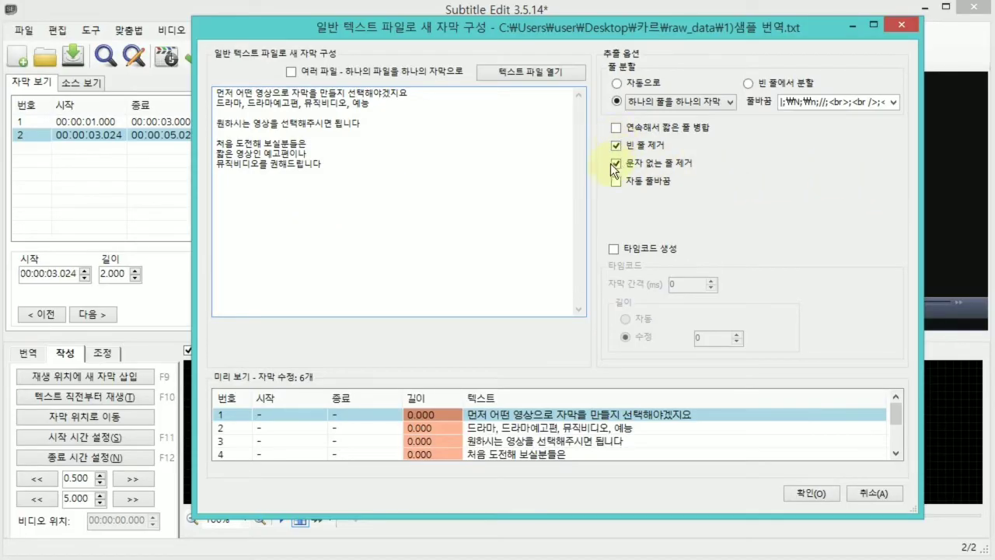
left_click(812, 490)
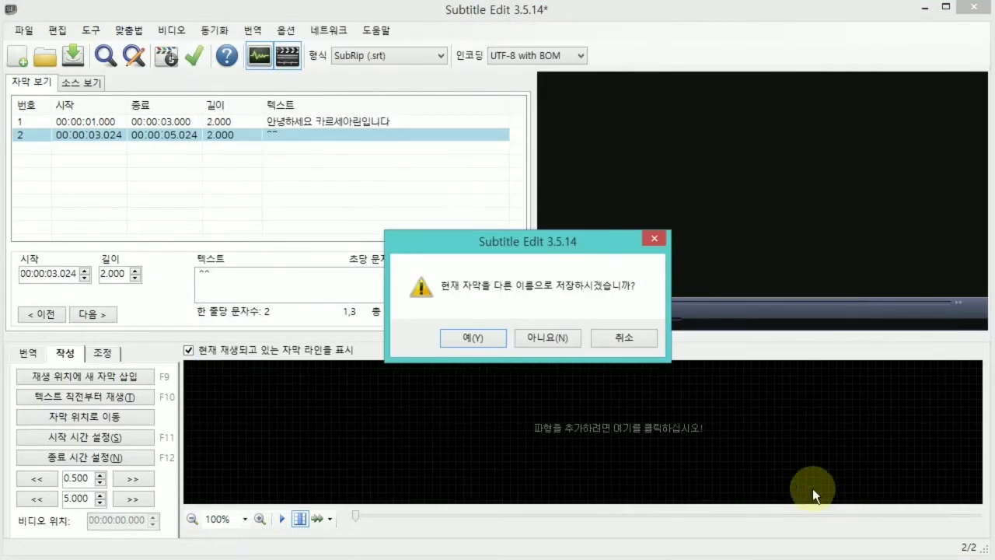
left_click(571, 338)
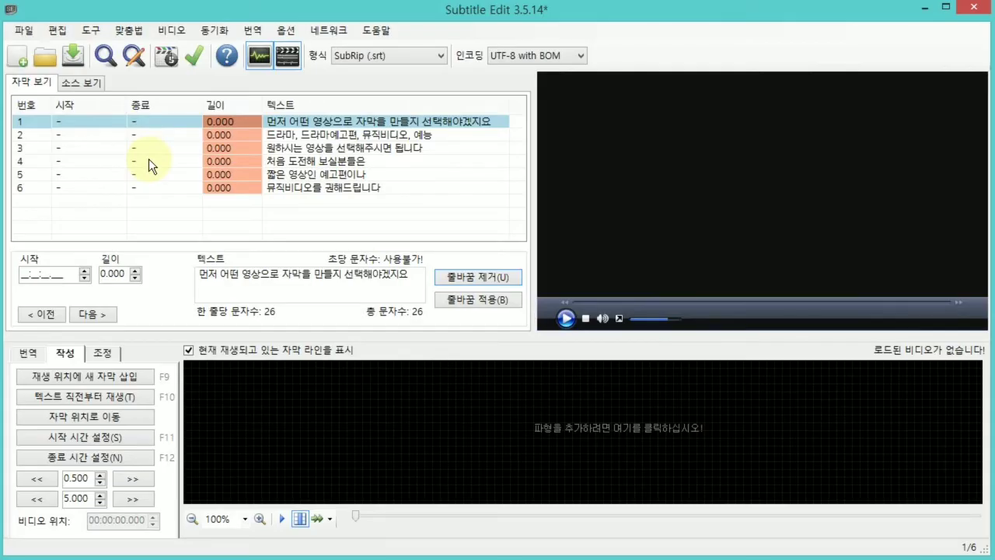
left_click(172, 36)
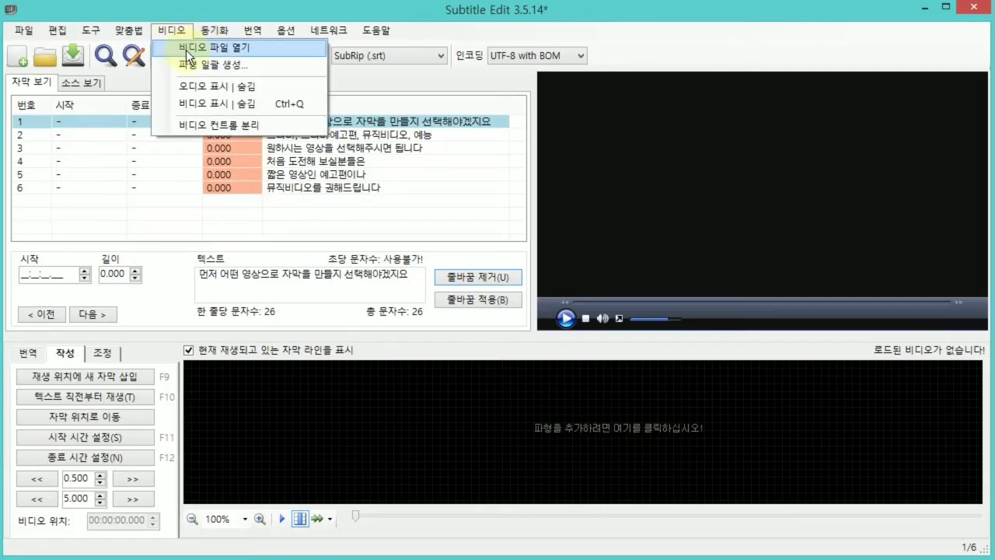
left_click(188, 50)
left_click(217, 210)
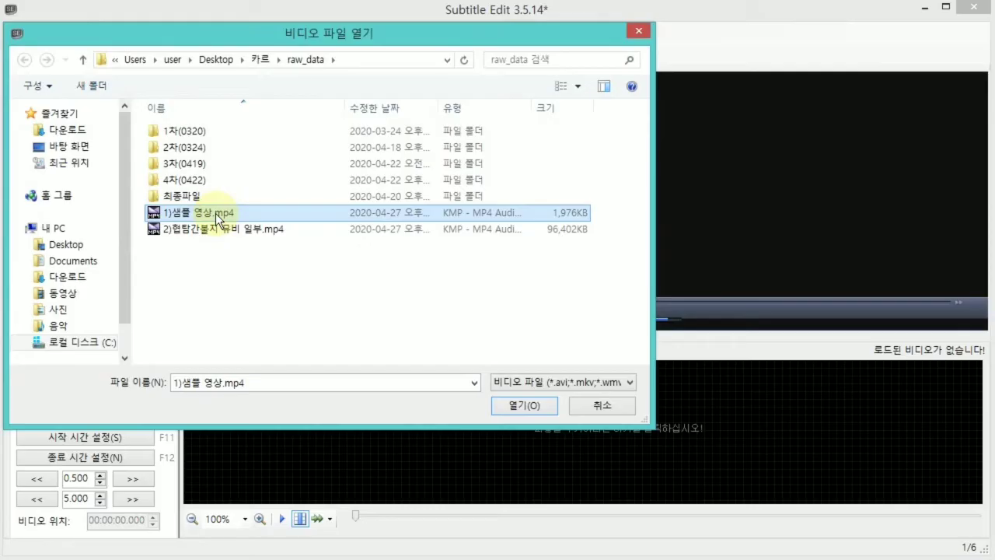
left_click(603, 405)
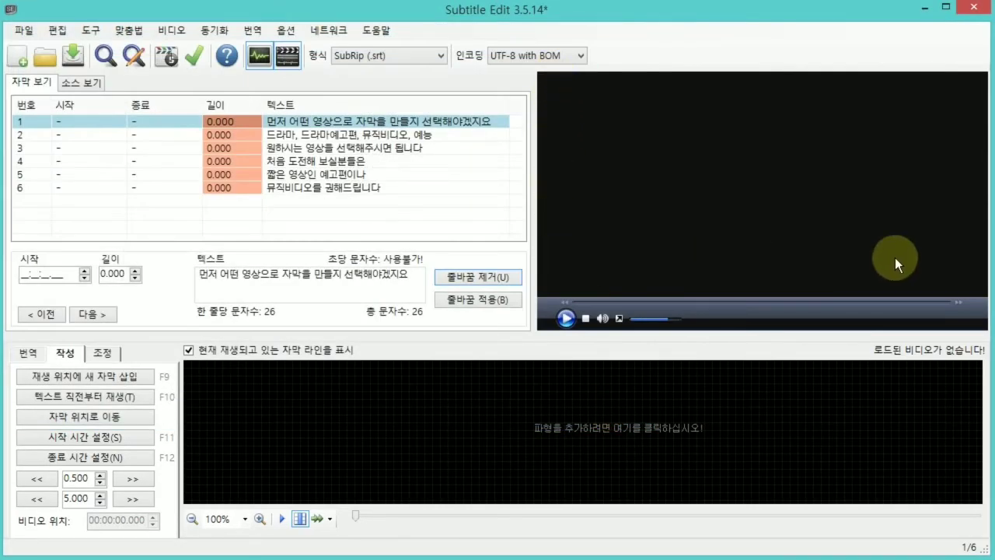
Load the video file "1)샘플 영상.mp4" for the imported subtitles.
left_click(738, 180)
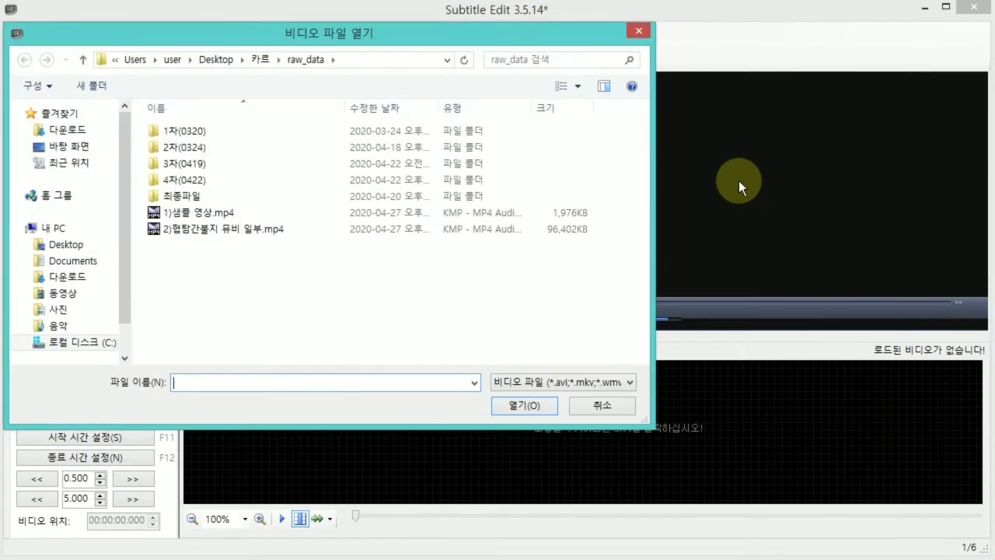
left_click(261, 208)
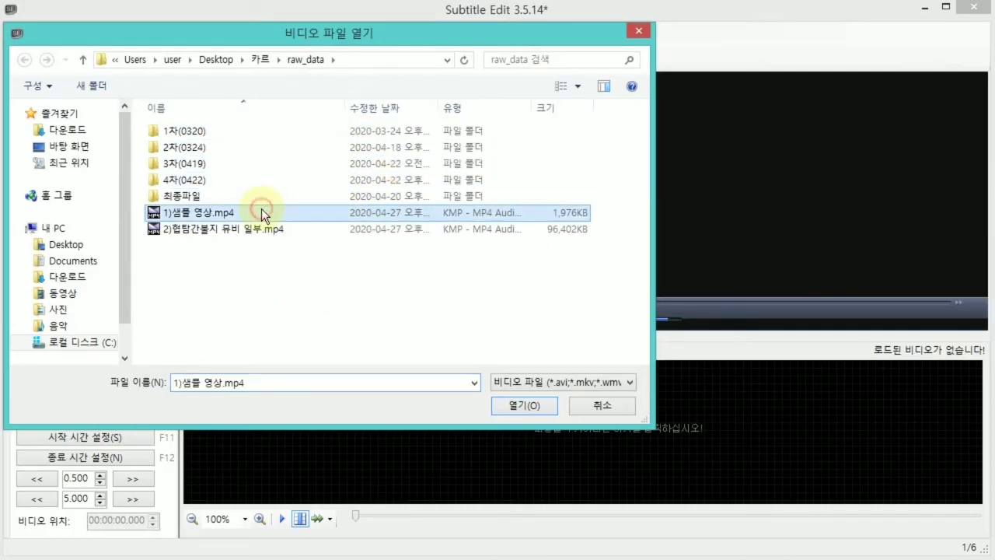
left_click(525, 405)
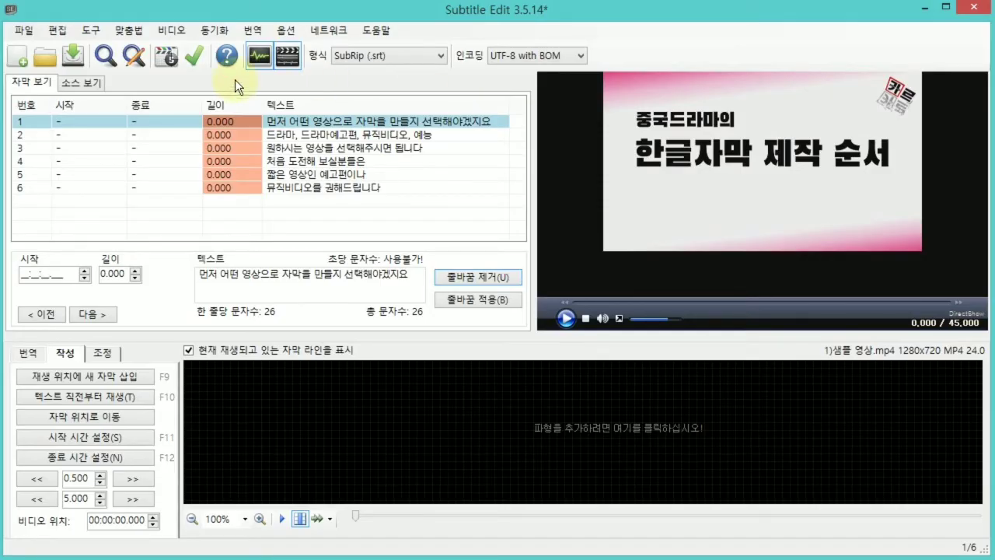
Play the video and set the first subtitle's start time to 00:00:05.656 and its end time to 00:00:09.321.
left_click(87, 121)
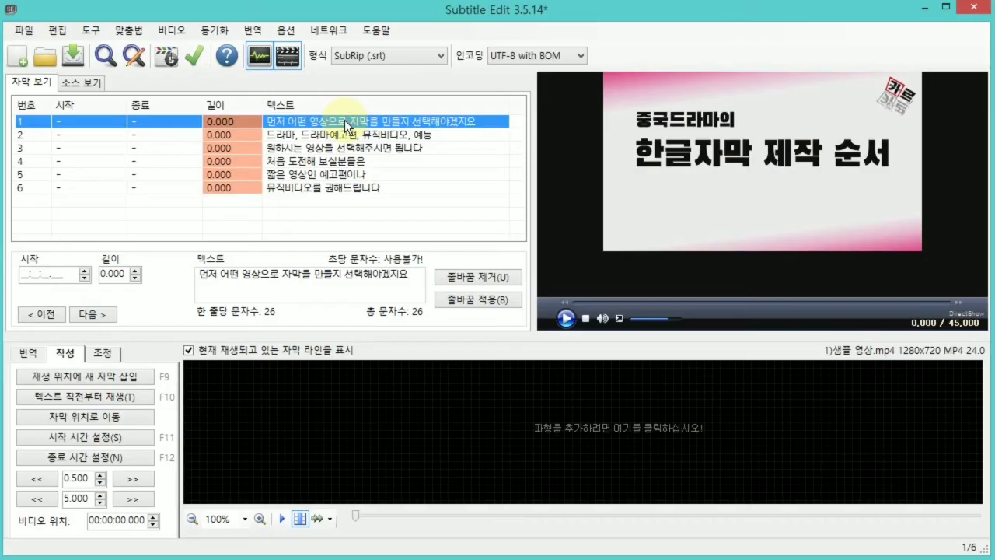
key("space")
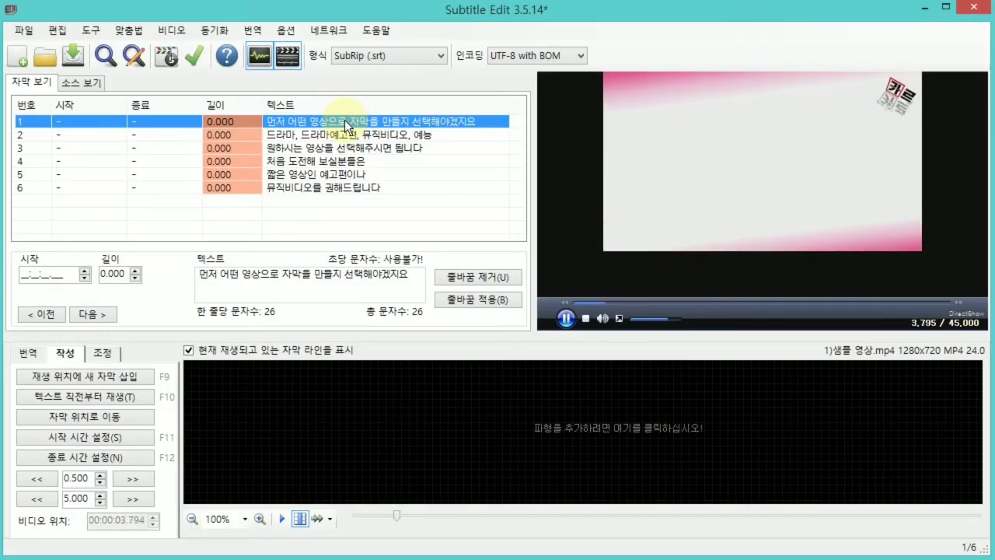
key("space")
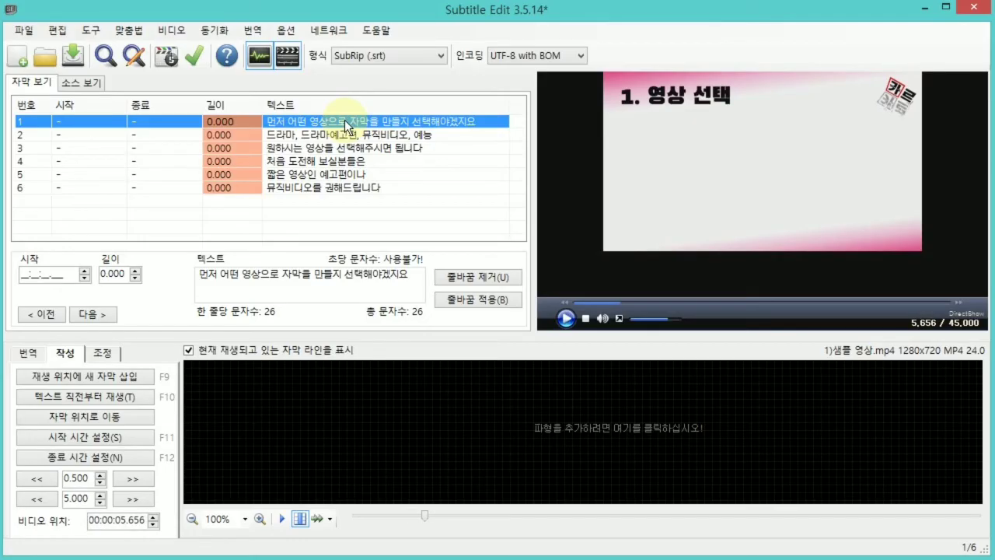
key("F11")
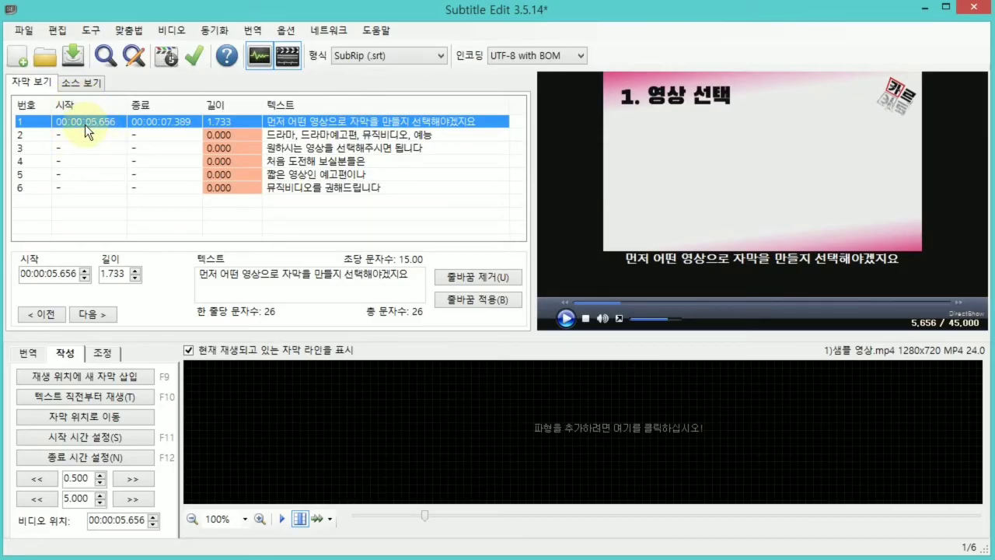
key("space")
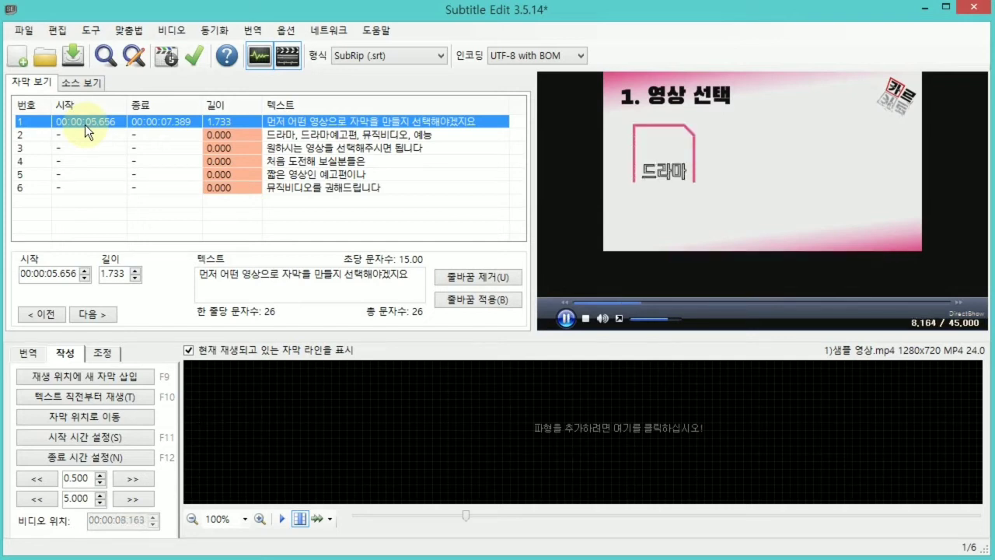
key("space")
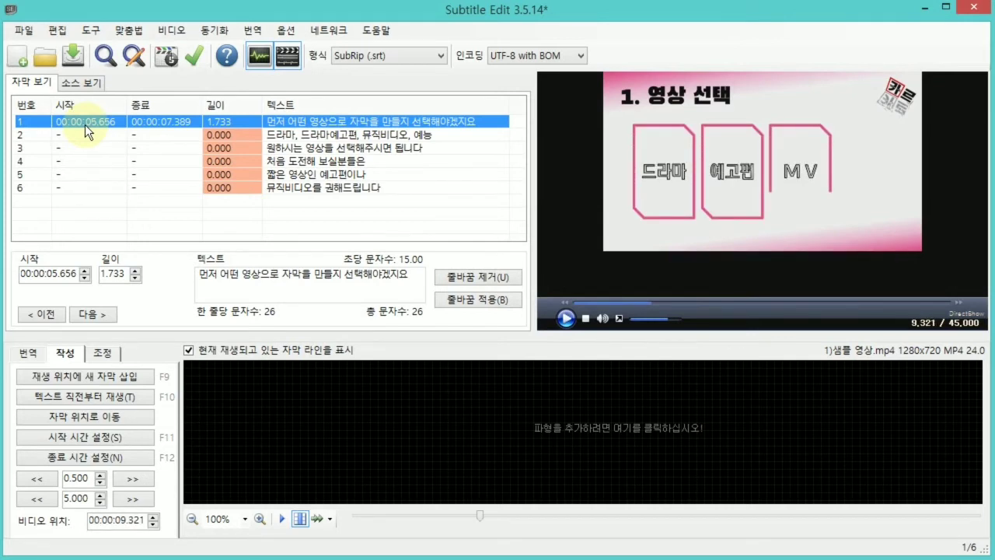
key("F12")
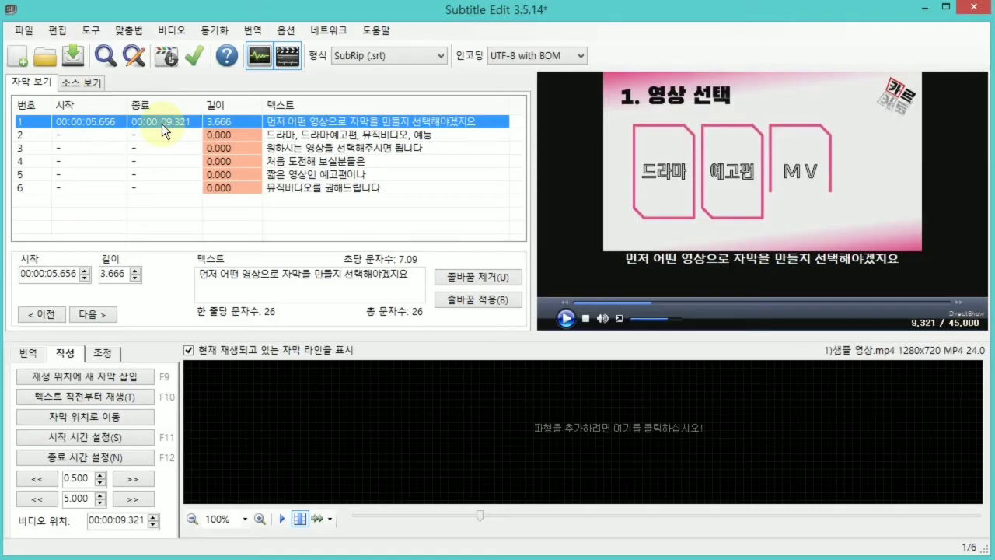
Set the second subtitle's start time to 00:00:10.470 and its end time to 00:00:13.393 while playing the video, and select the third subtitle.
key("Down")
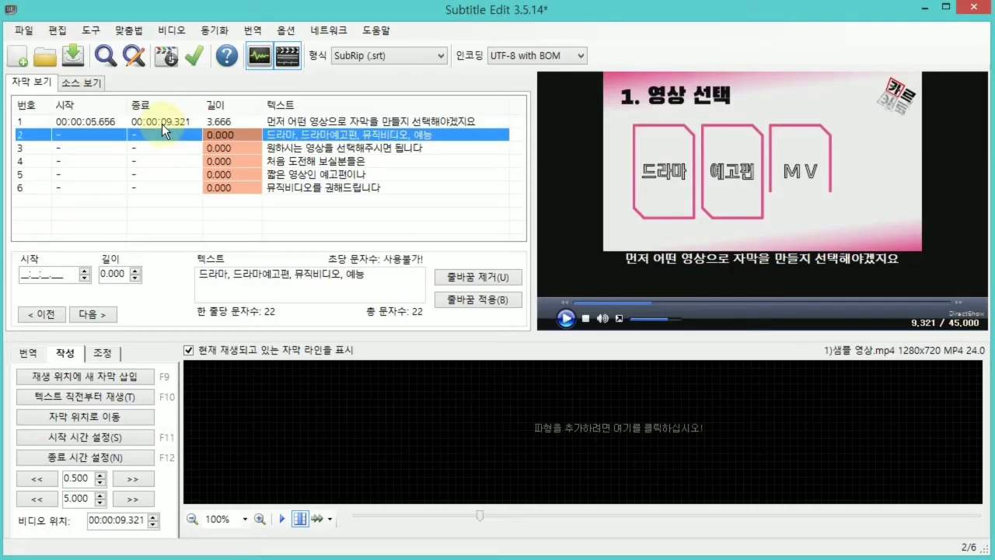
key("space")
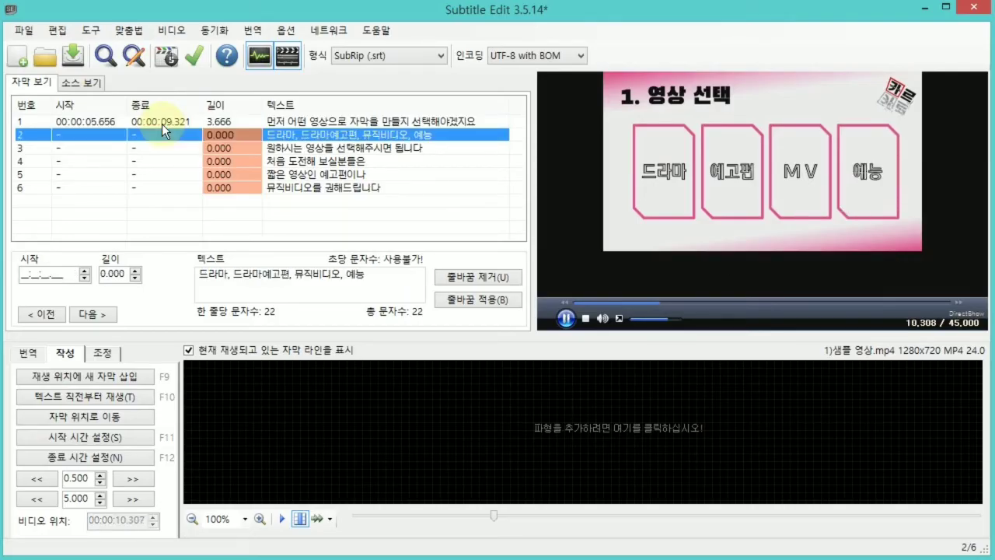
key("space")
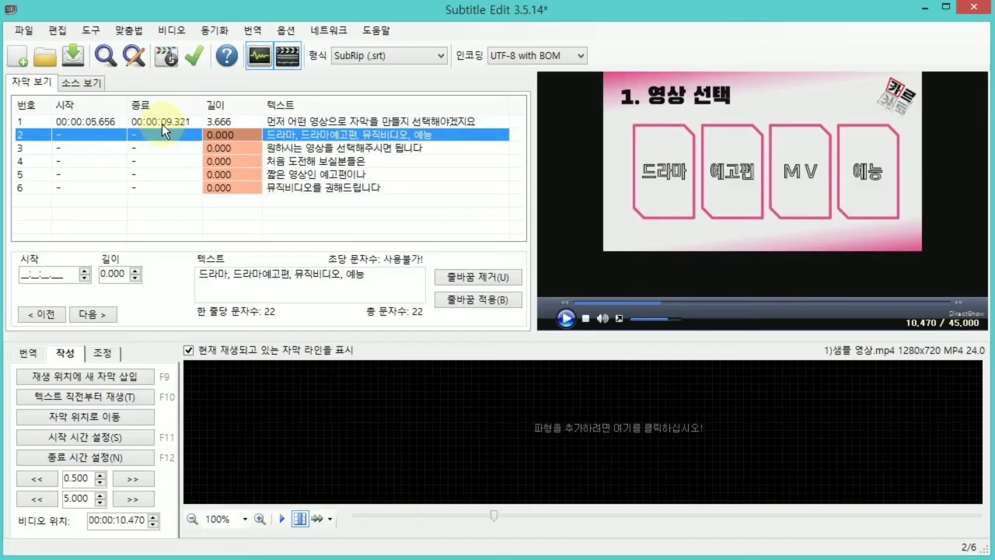
key("F11")
key("space")
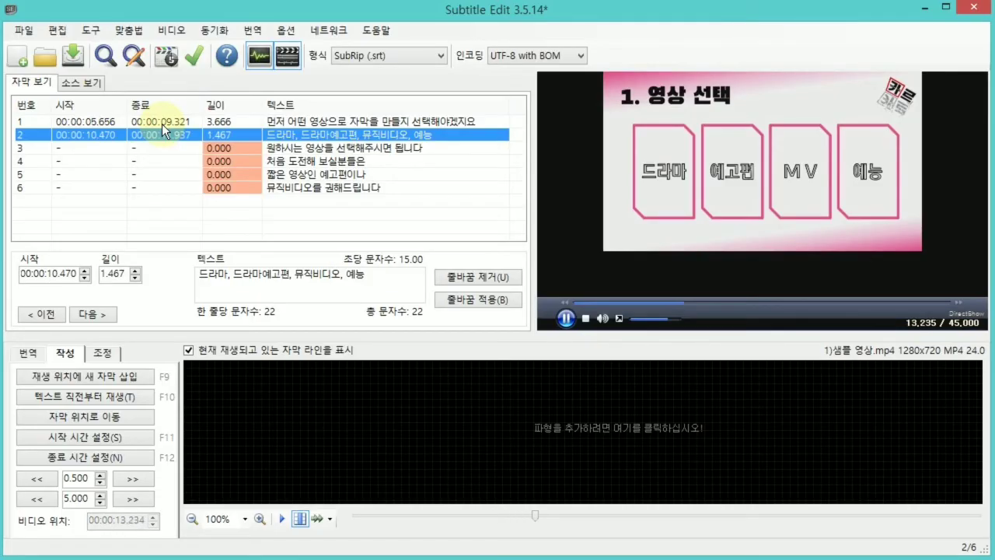
key("space")
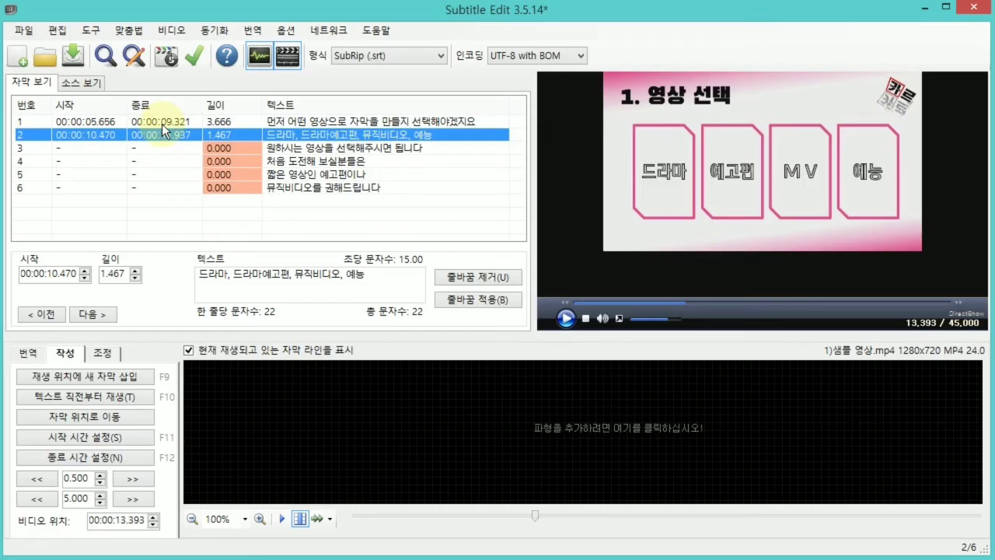
key("F12")
key("Down")
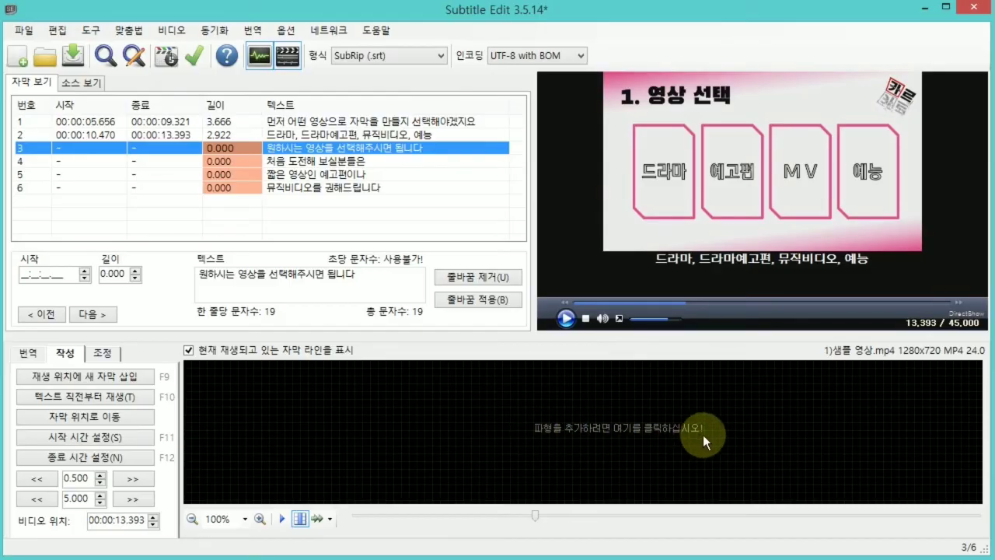
Generate the sample video's audio waveform, and keep the playback position centred in it while playing to about 16.7 s.
left_click(598, 426)
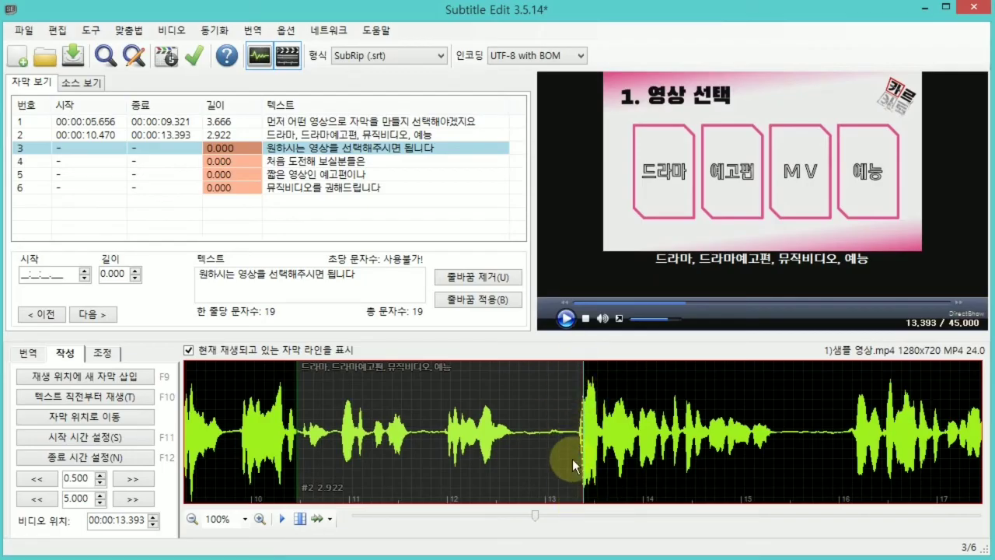
left_click(567, 321)
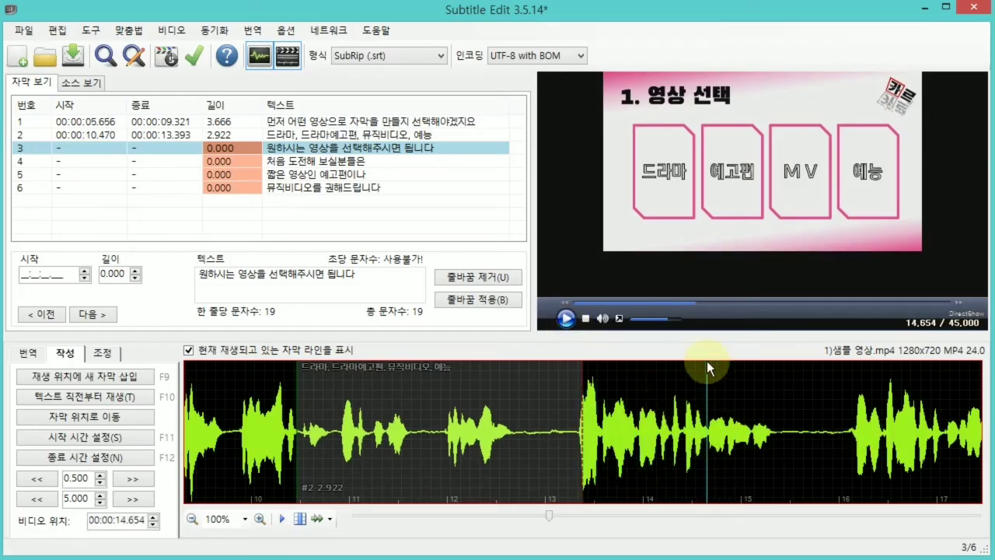
left_click(299, 519)
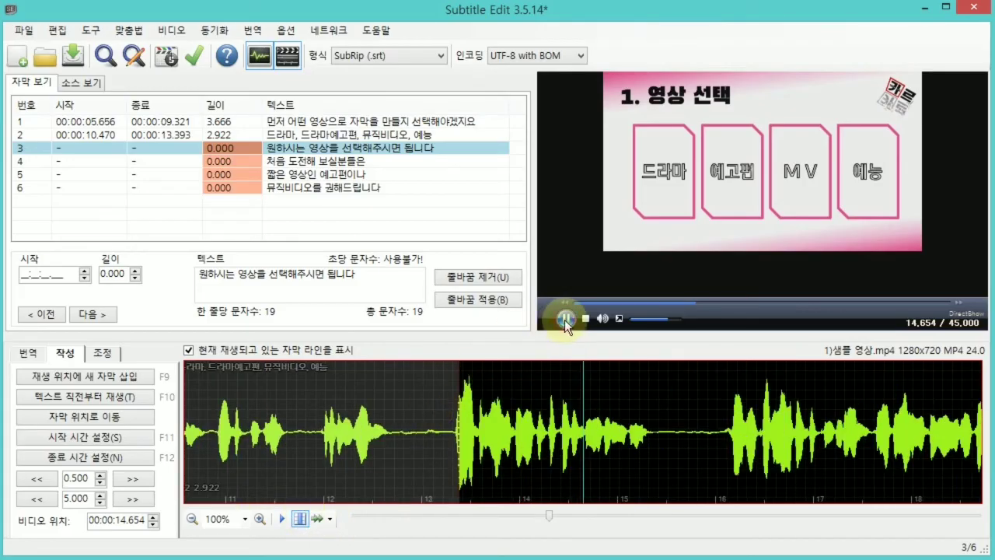
left_click(564, 320)
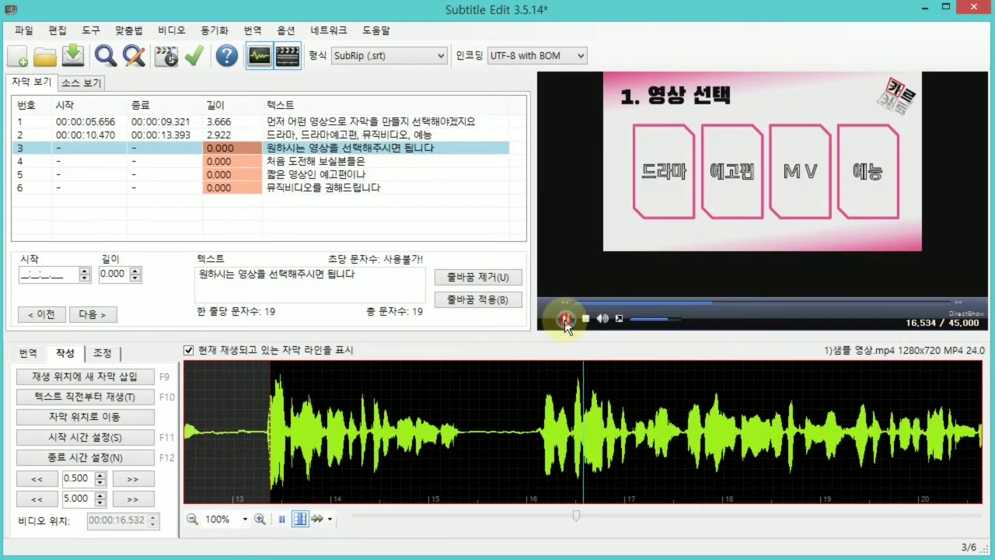
left_click(565, 319)
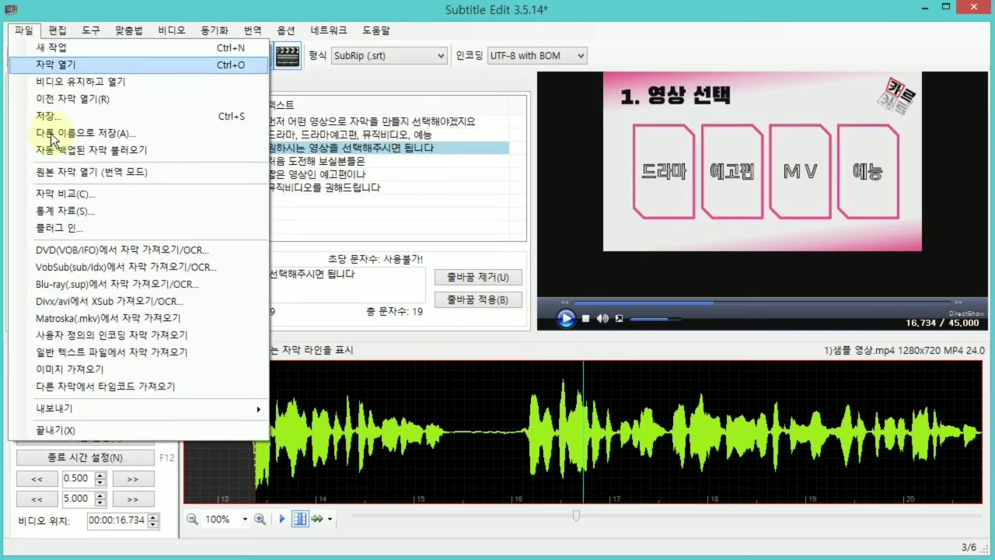
Import new subtitles from the plain text file "2)협탐간불지 뮤비 번역.txt" without saving the current subtitles.
left_click(110, 352)
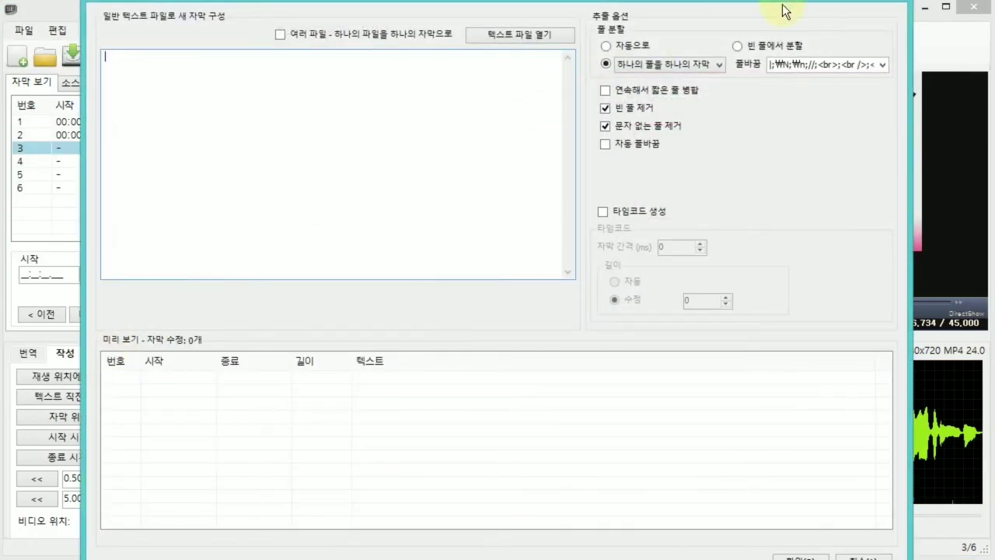
left_click(913, 17)
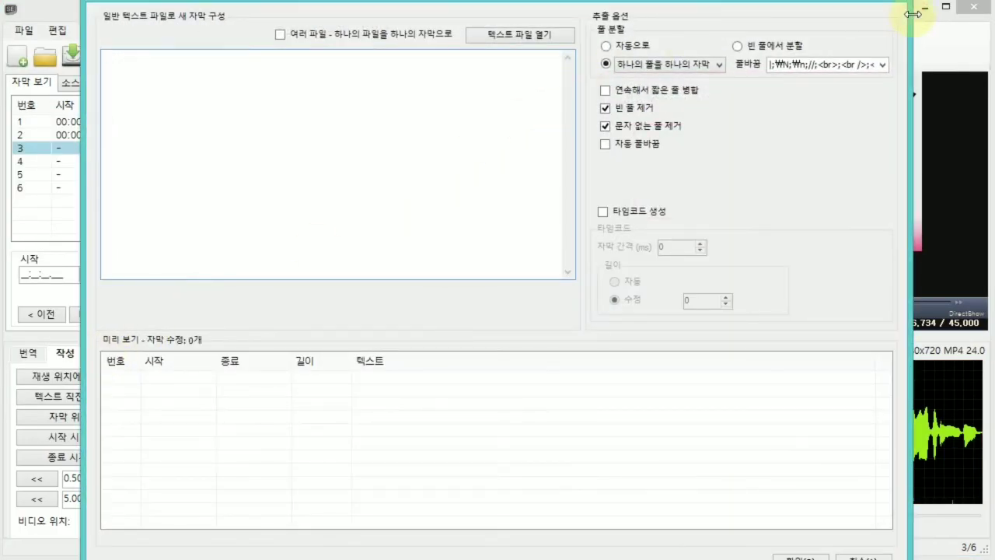
left_click_drag(913, 14, 681, 57)
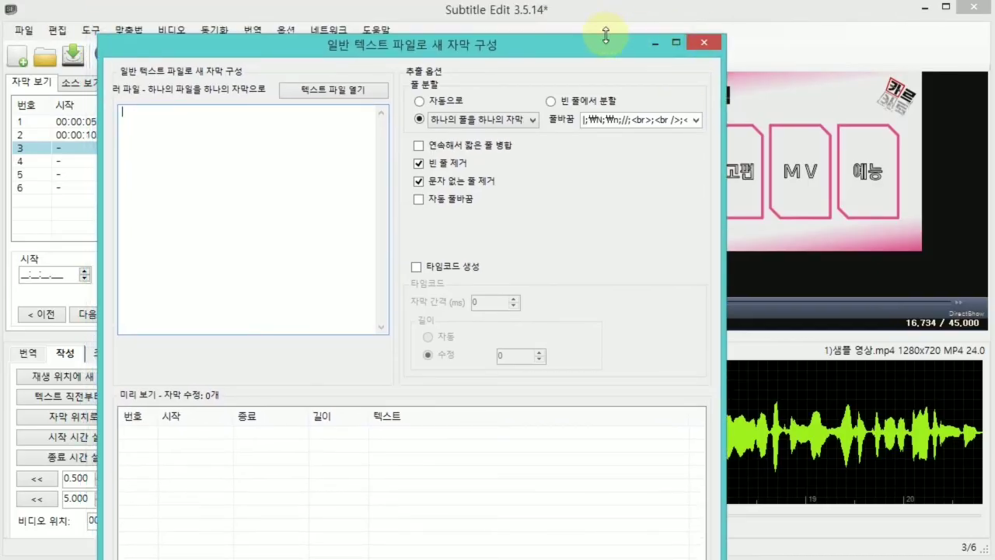
left_click_drag(605, 32, 694, 28)
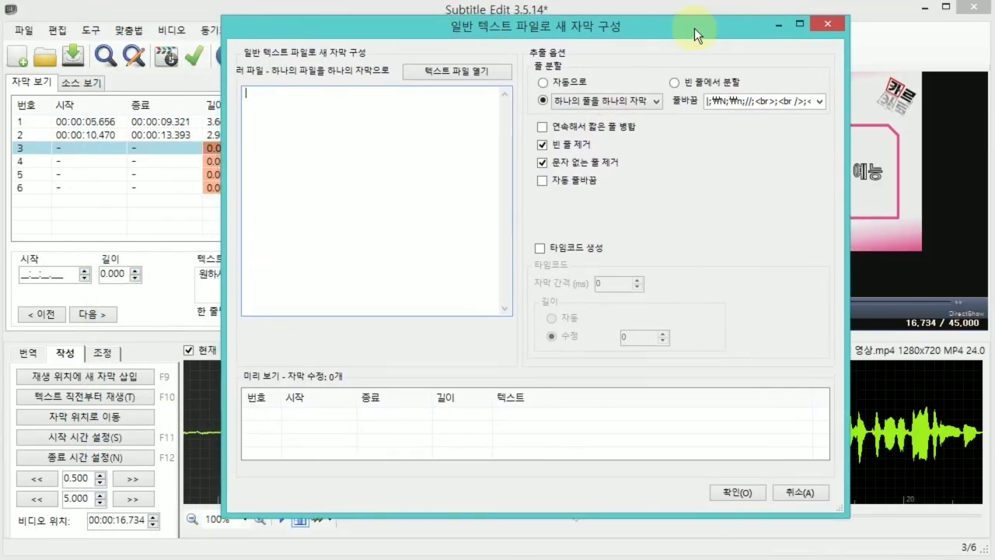
left_click(449, 74)
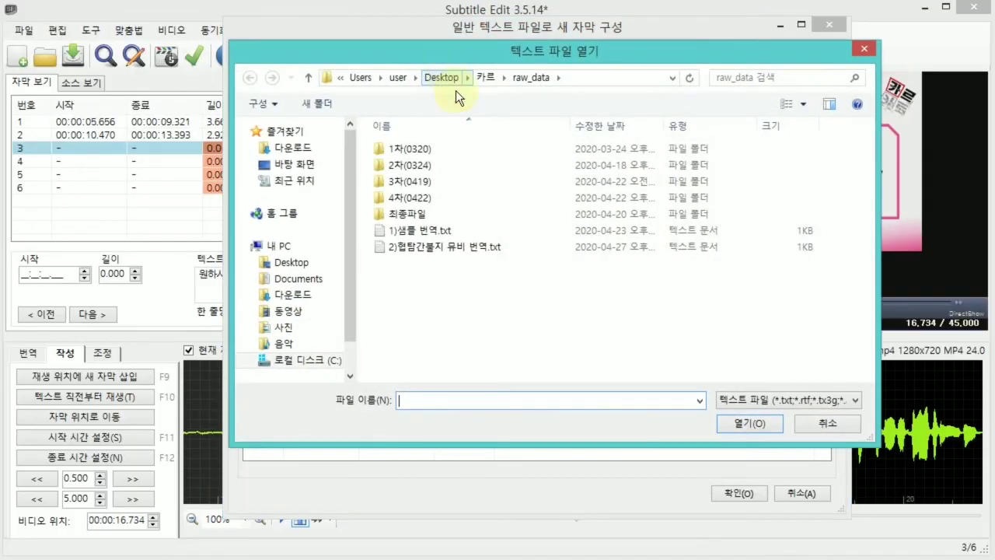
left_click(460, 248)
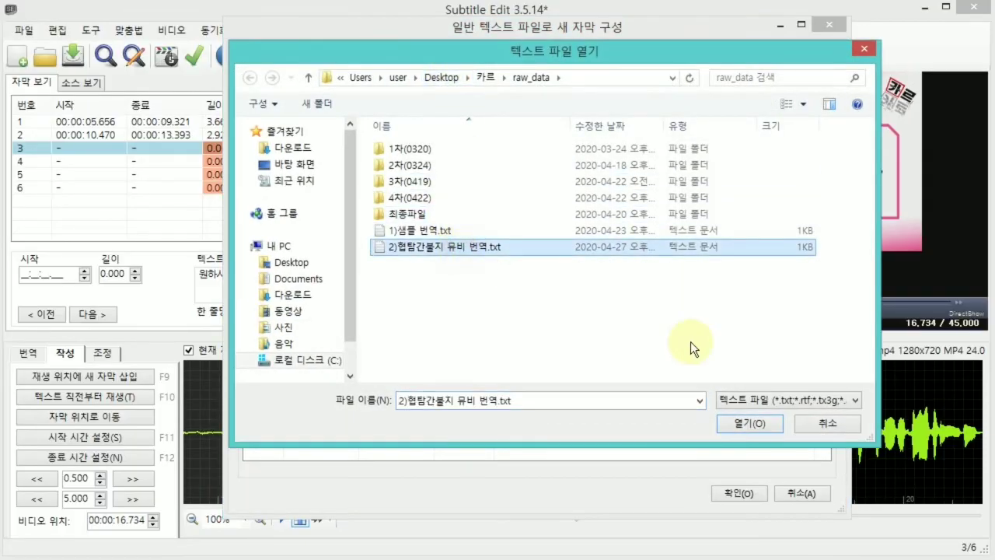
left_click(774, 426)
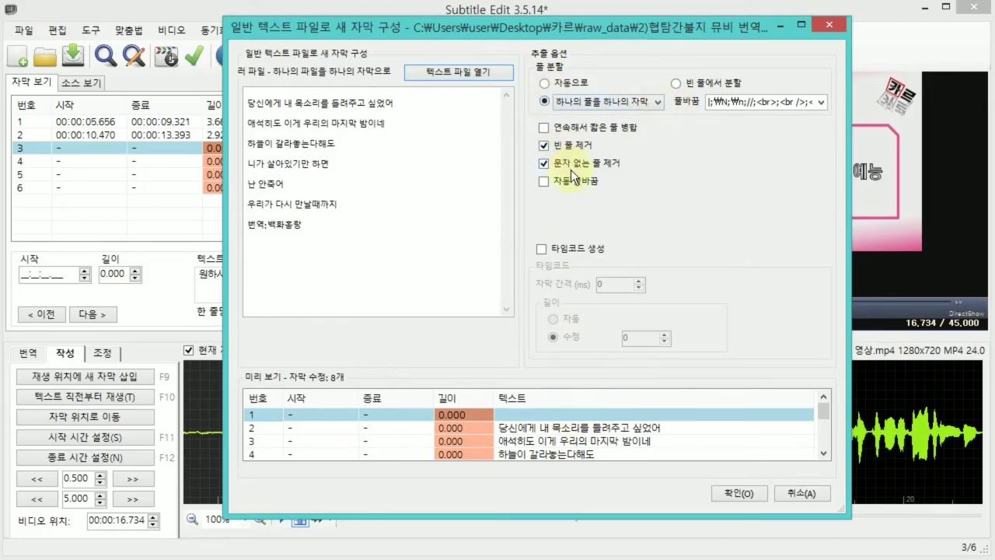
left_click(739, 493)
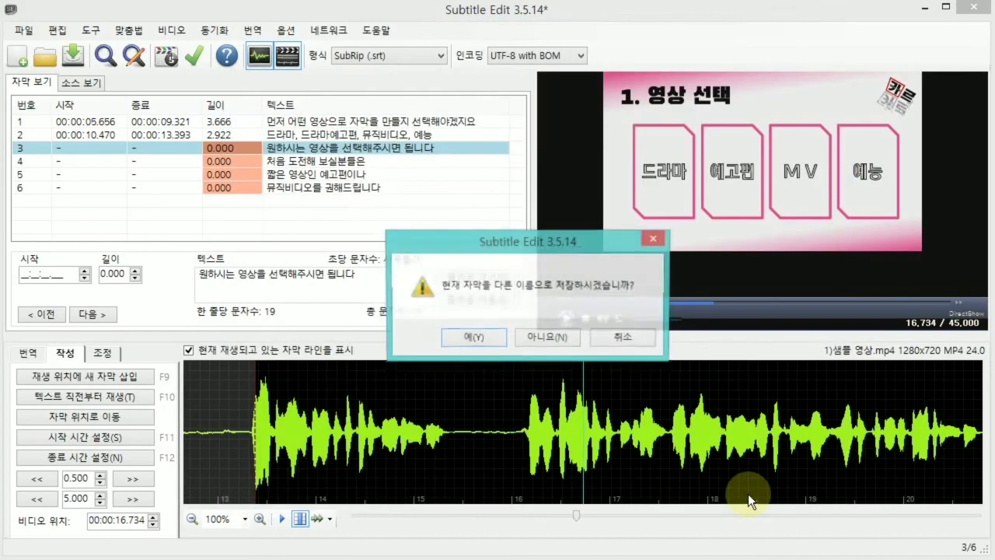
left_click(550, 337)
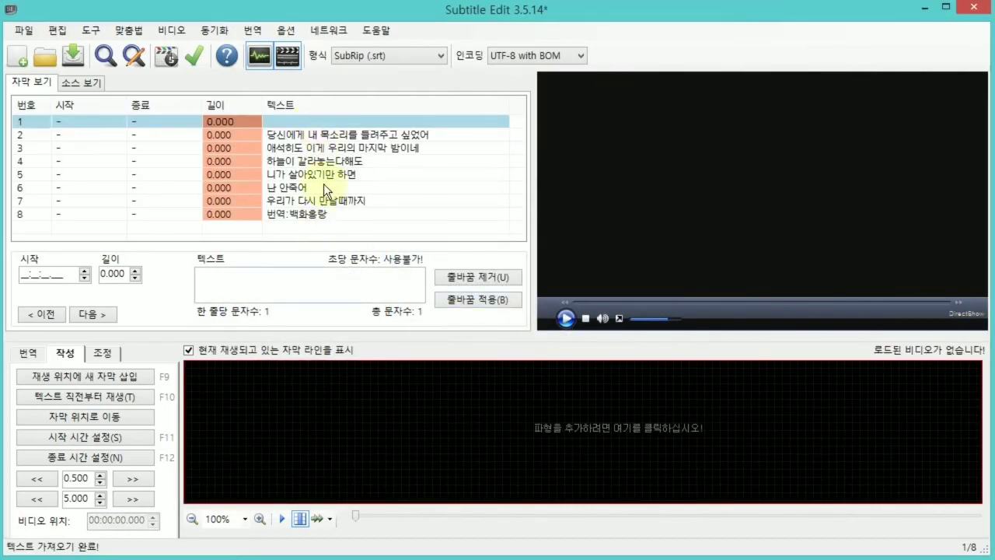
Load the video file "2)협탐간불지 뮤비 일부.mp4" and generate its audio waveform.
left_click(735, 194)
left_click(270, 228)
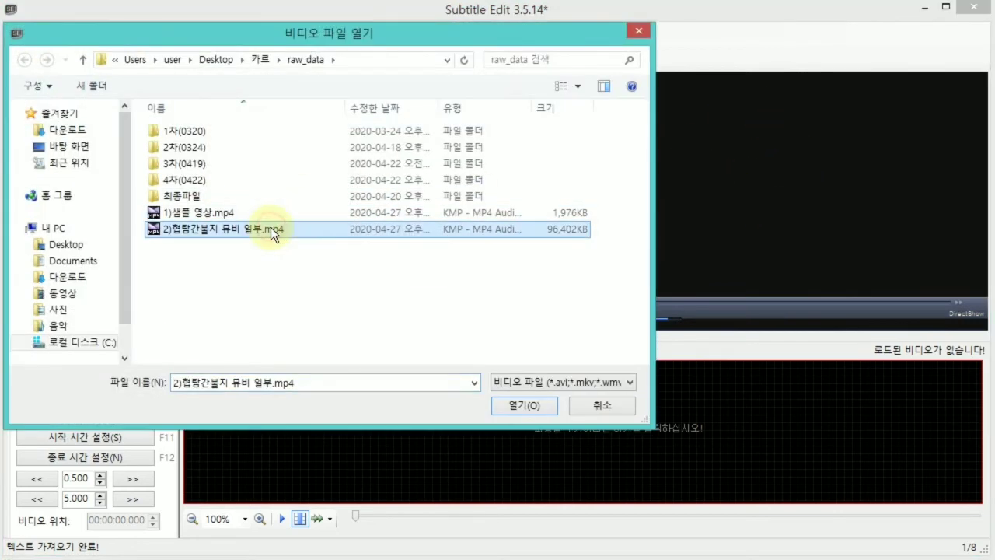
left_click(515, 407)
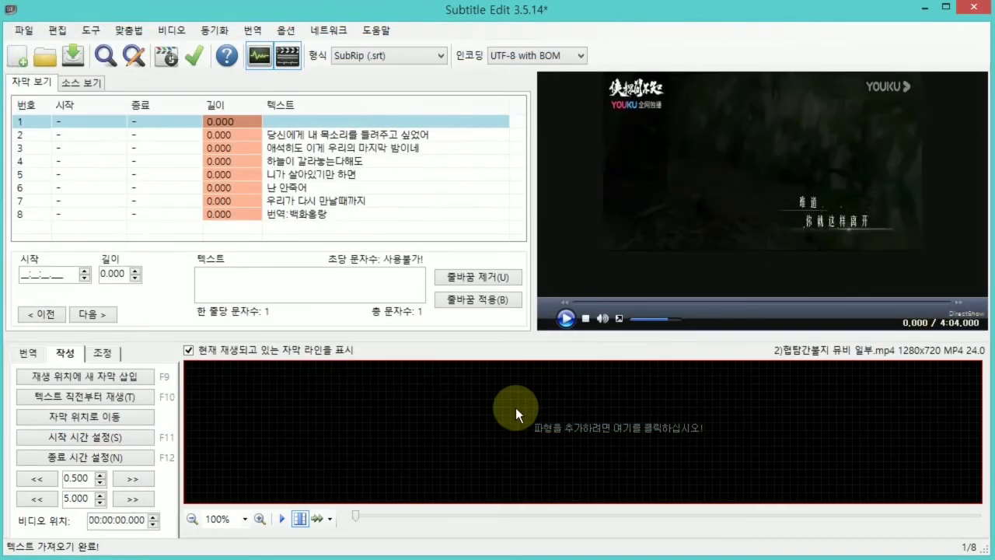
left_click(613, 430)
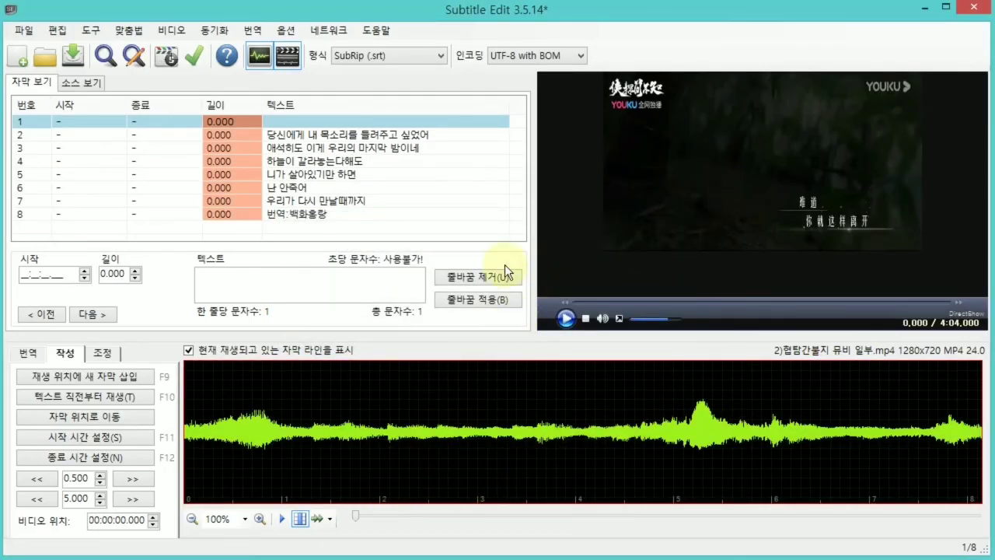
Delete the empty first subtitle line from the list.
left_click(299, 122)
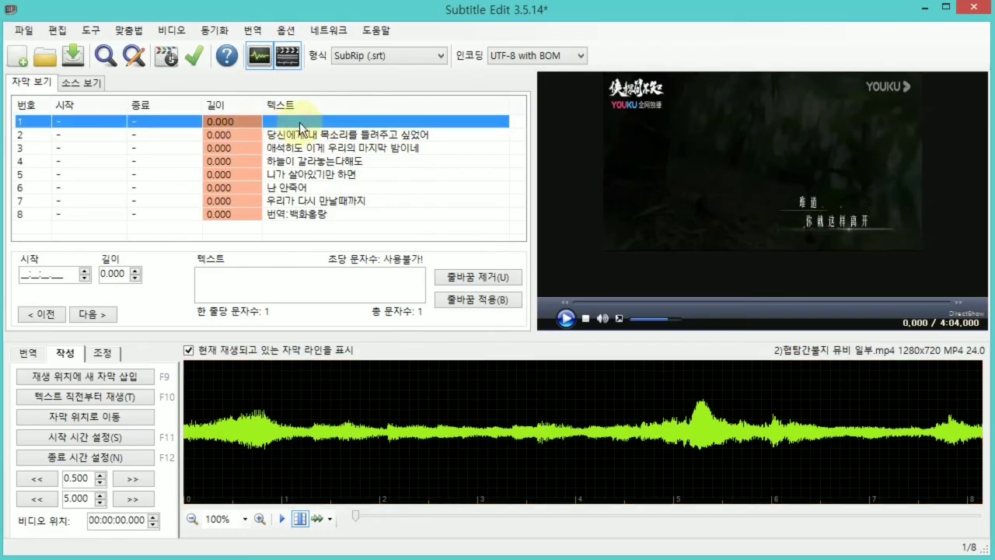
key("Delete")
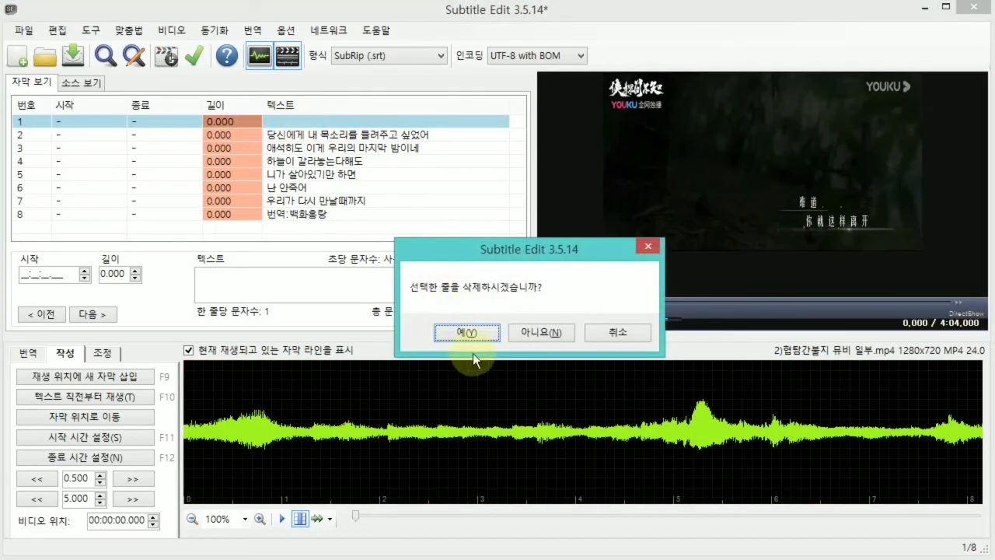
left_click(485, 329)
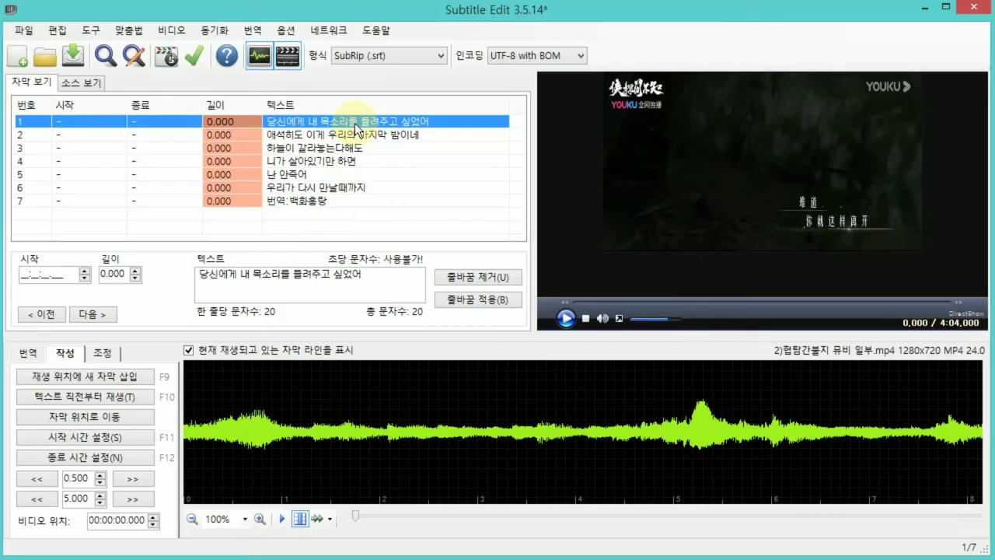
Time the first subtitle against the playing video to start at 00:00:04.671 and end at 00:00:11.880, and select the second subtitle.
key("space")
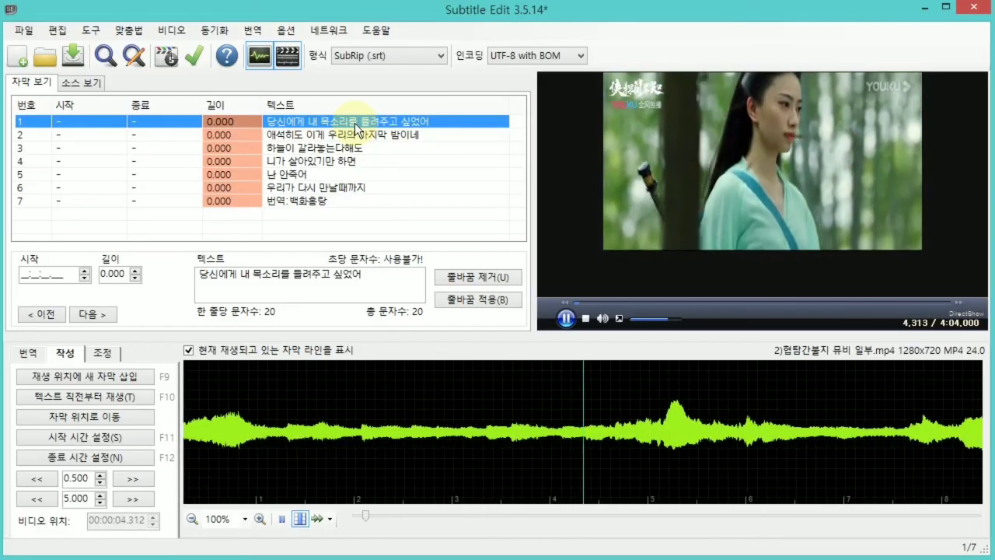
key("space")
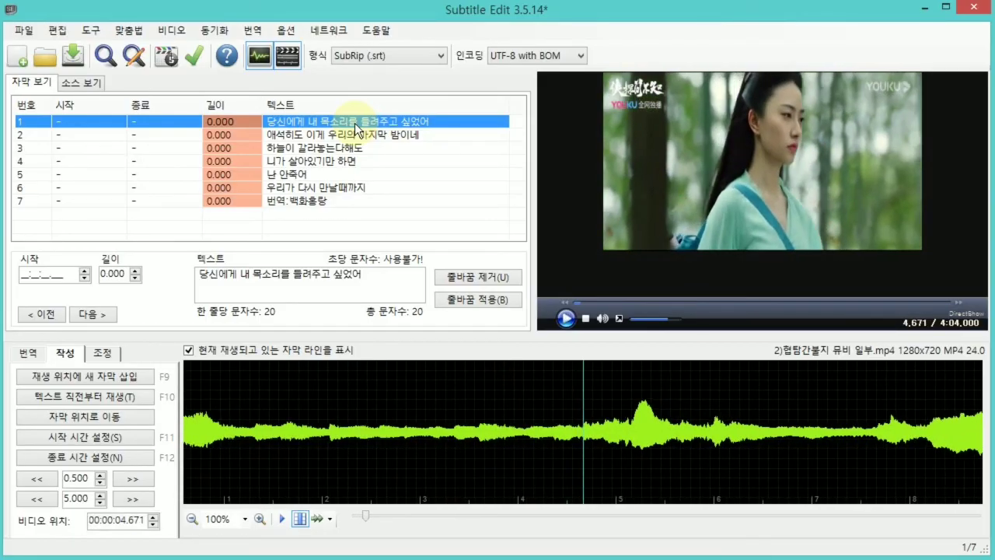
key("F11")
key("space")
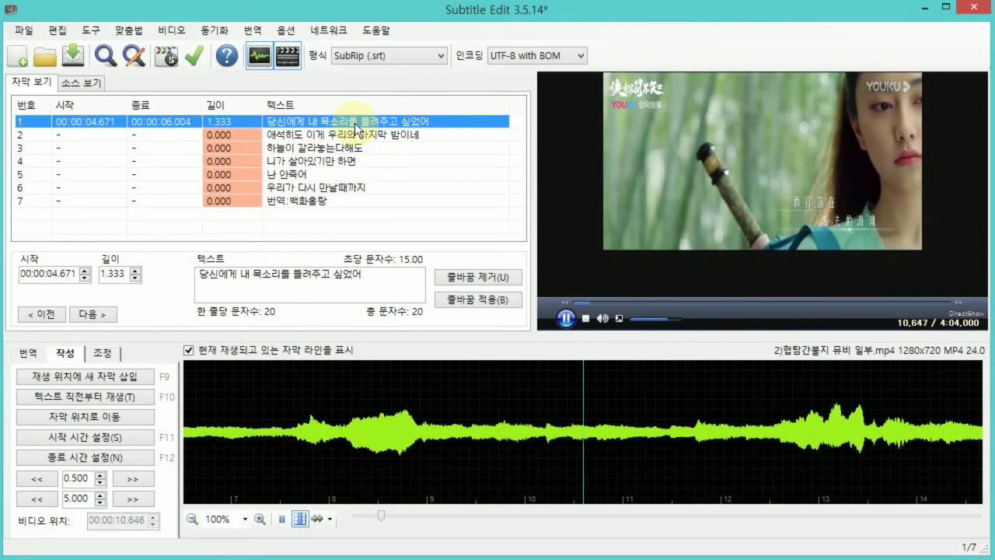
key("space")
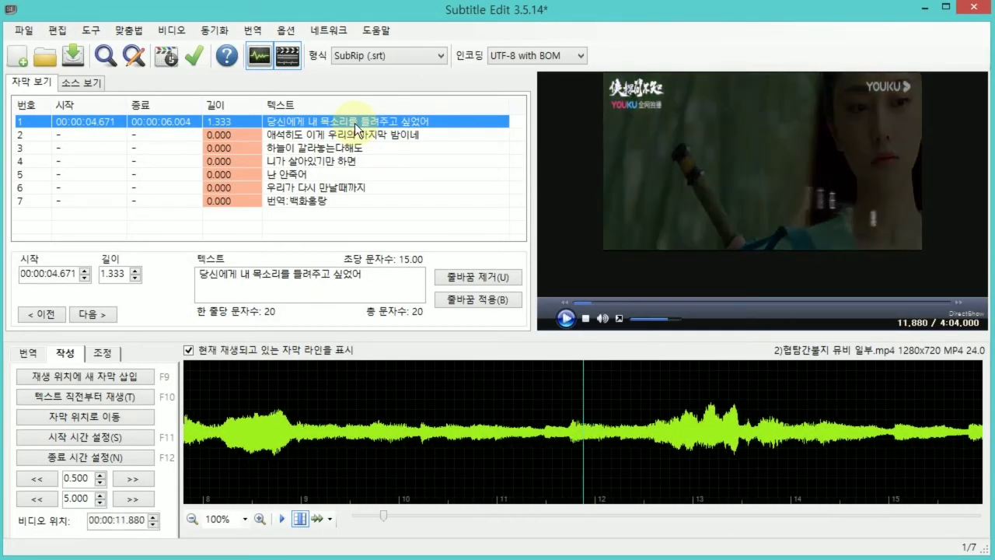
key("F12")
key("Down")
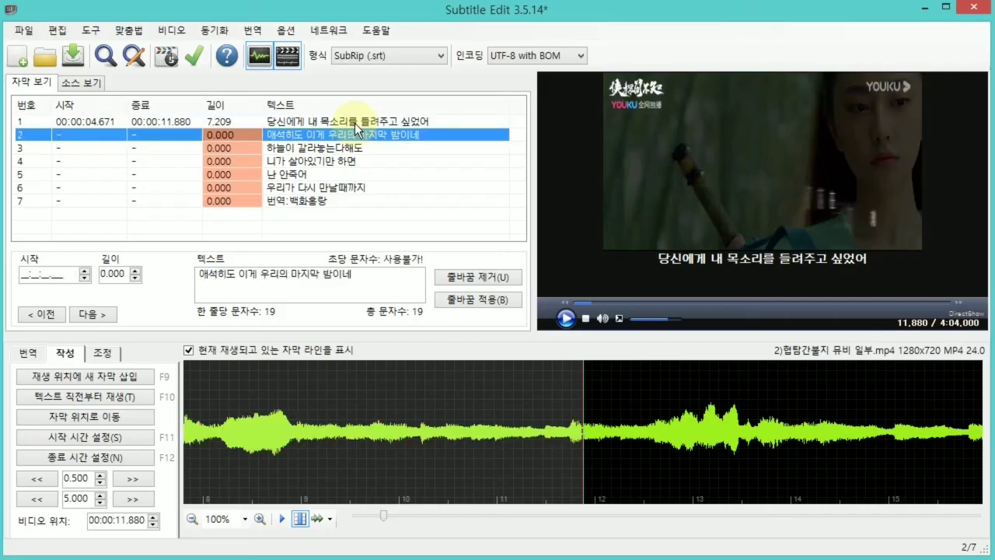
Set the second subtitle's start time to 00:00:12.889 and its end time to 00:00:19.930 from video playback, and select the third subtitle.
key("space")
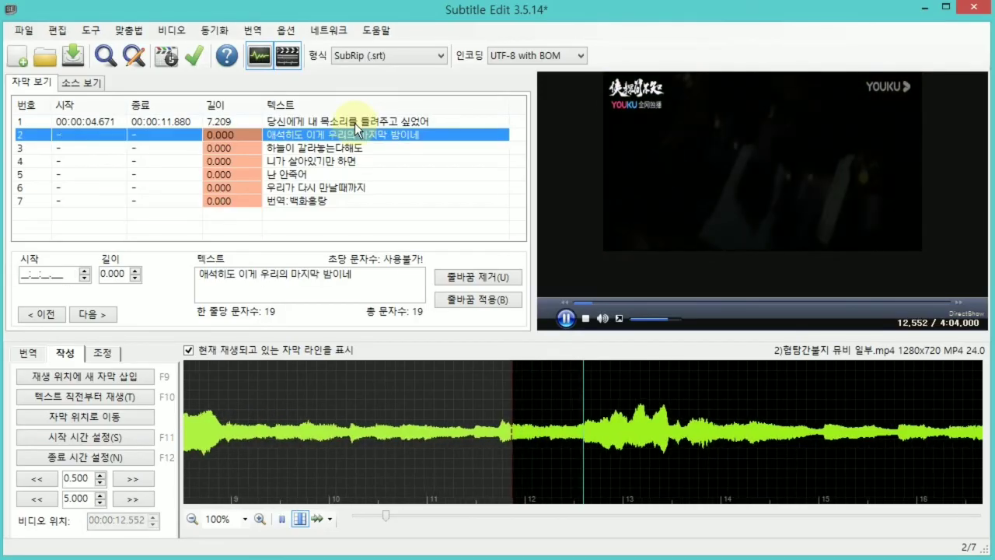
key("F11")
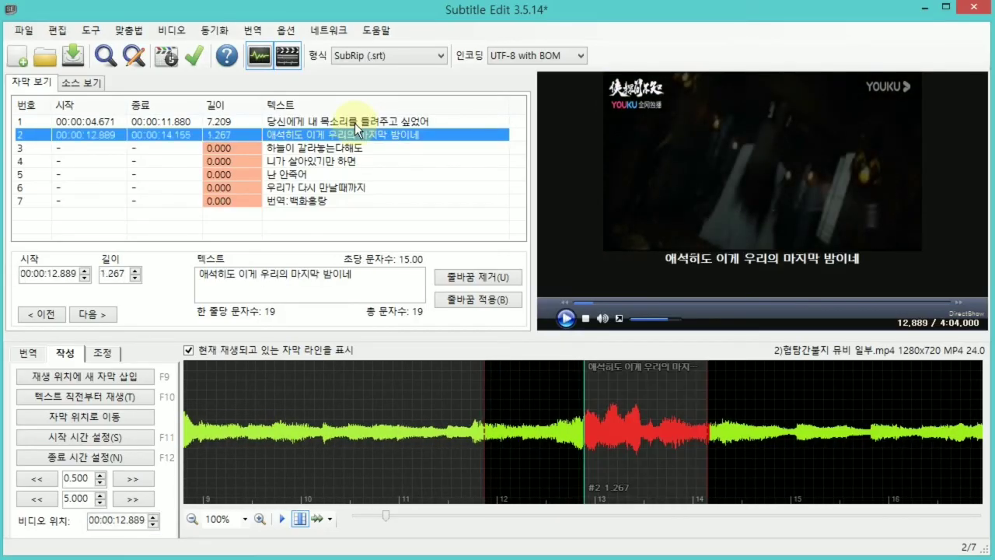
key("space")
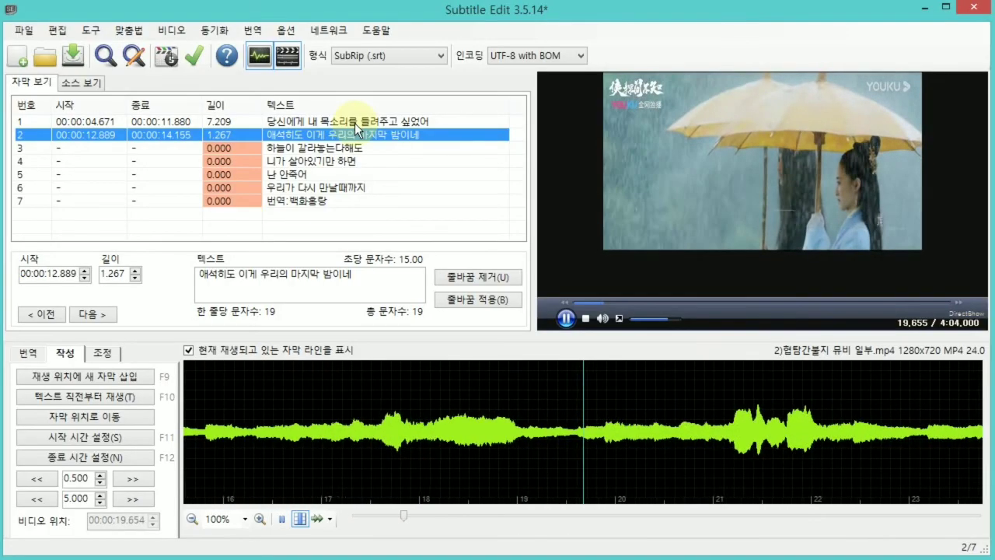
key("space")
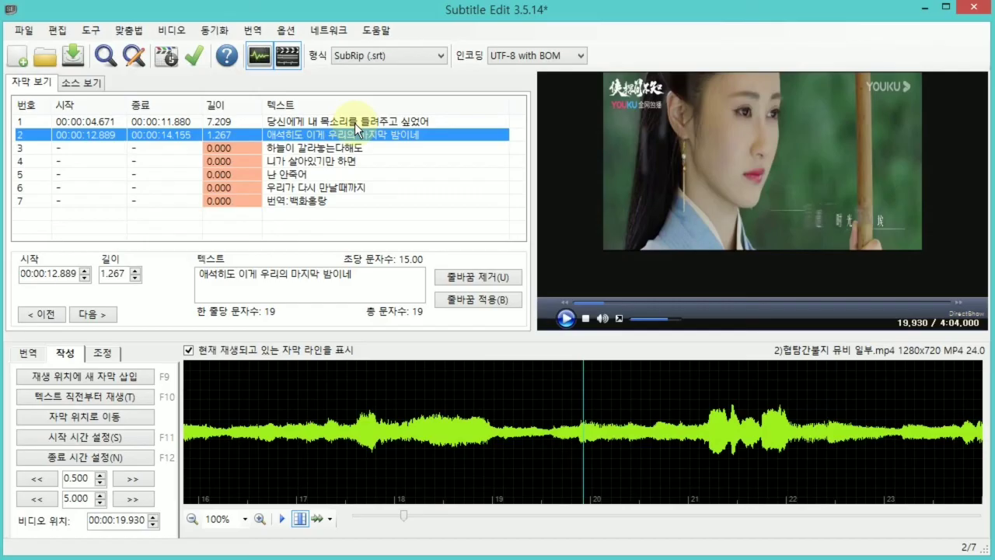
key("F12")
key("Down")
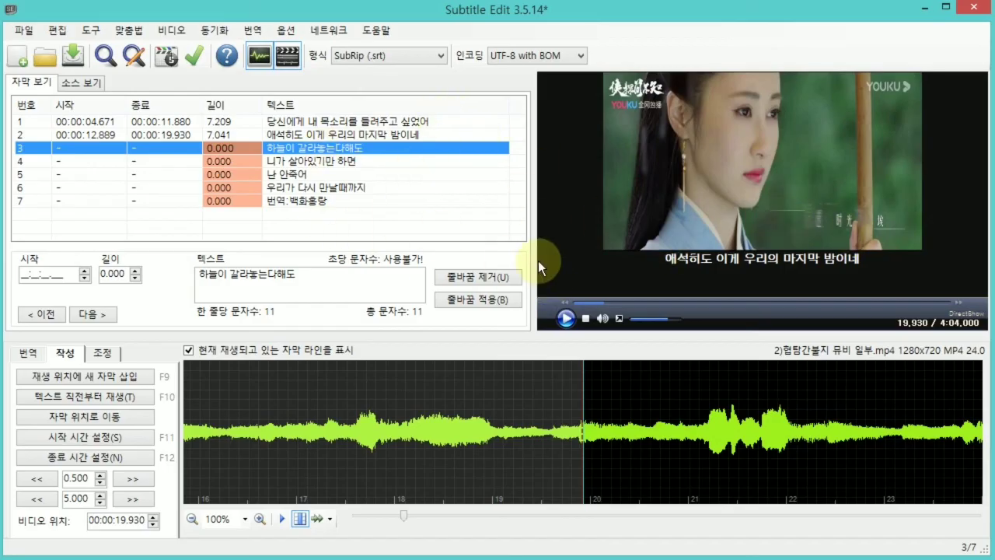
Set the third subtitle's start time to 00:00:21.036 and its end time to 00:00:27.253 from video playback, and select the fourth subtitle.
key("space")
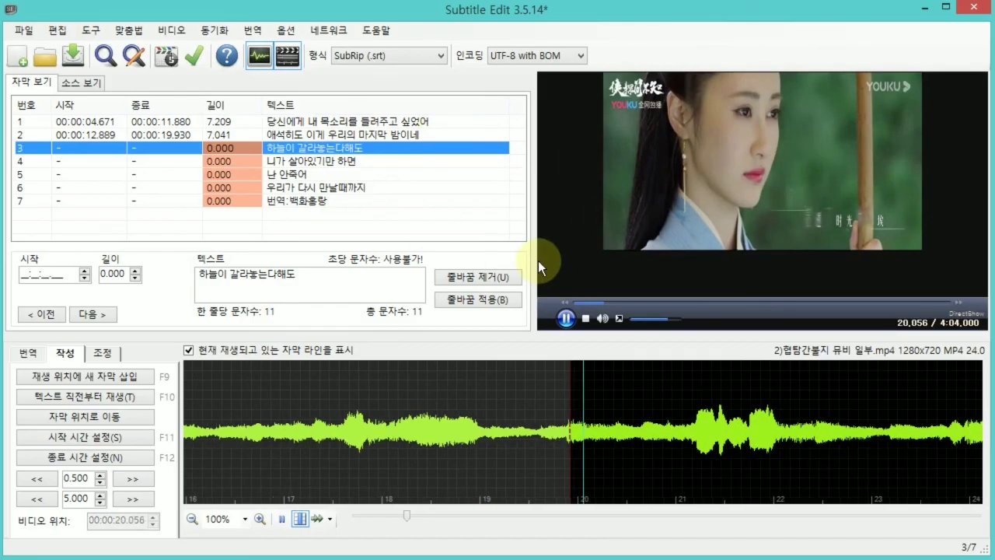
key("space")
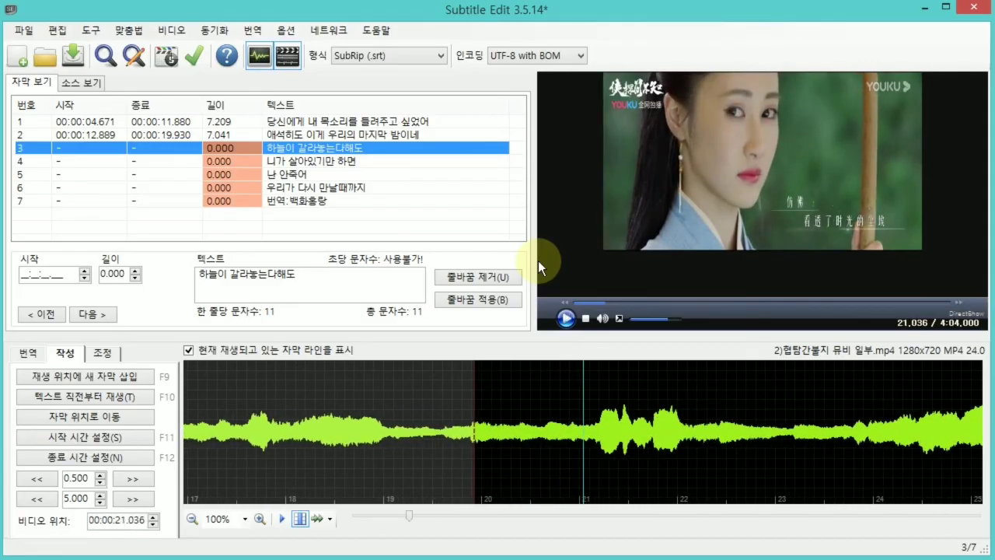
key("F11")
key("space")
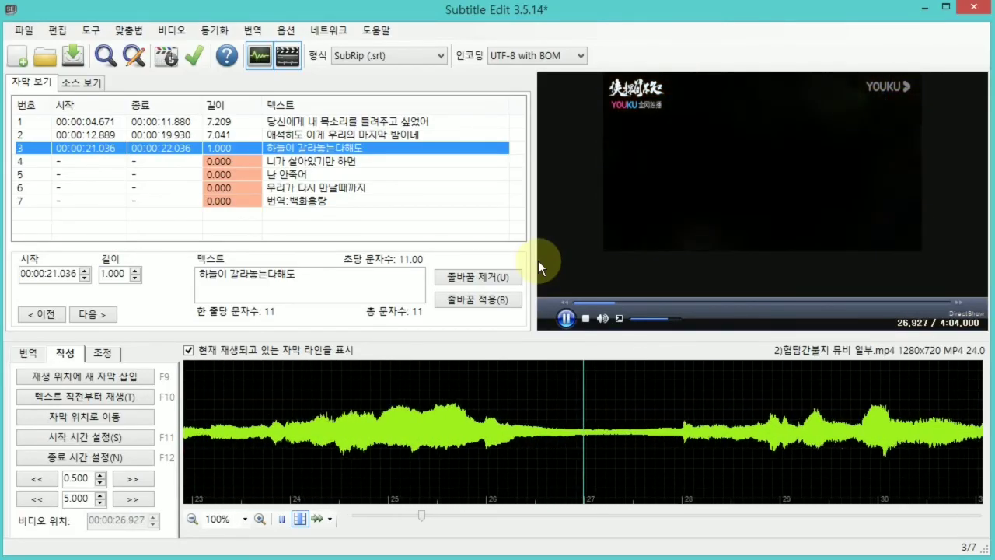
key("space")
key("F12")
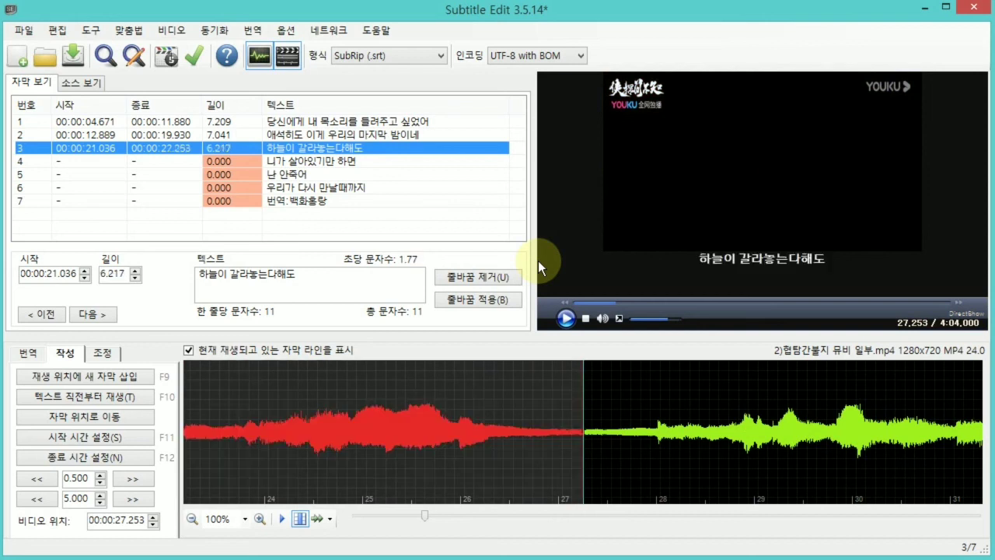
key("Down")
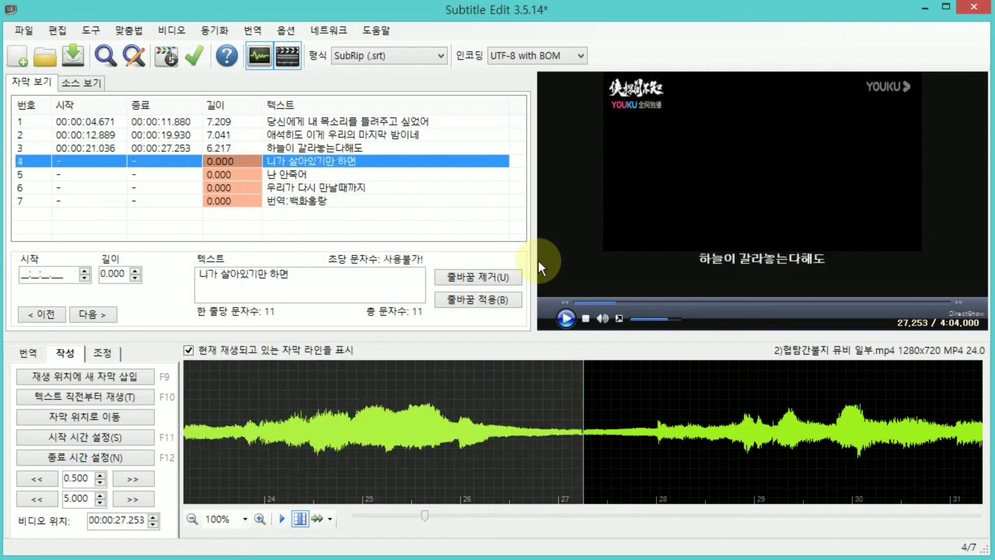